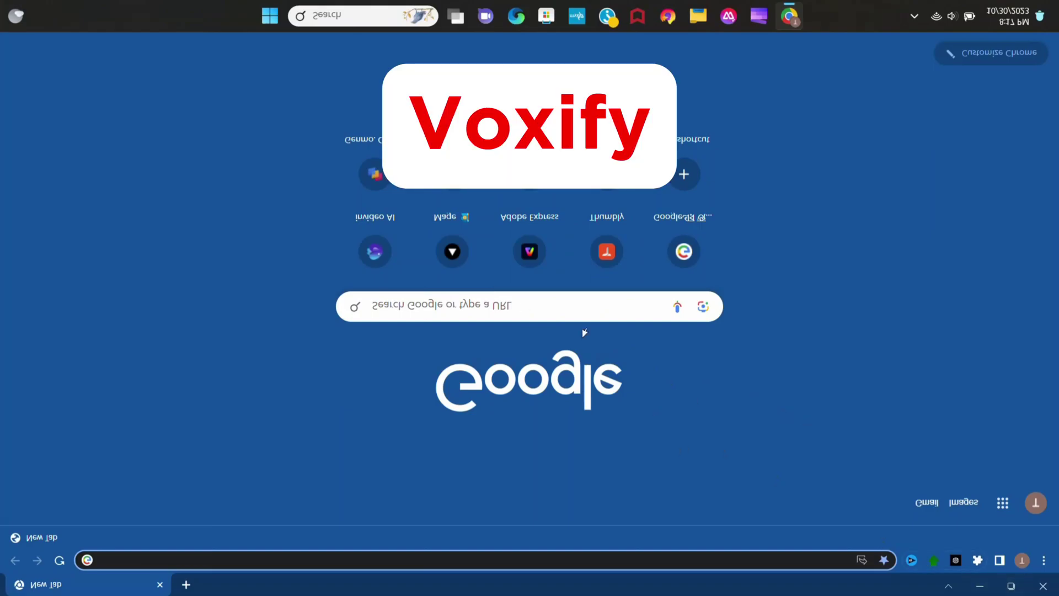
# Search Google for 'voxify' and open the Voxify: AI Voice Generator site.
pyautogui.click(511, 299)
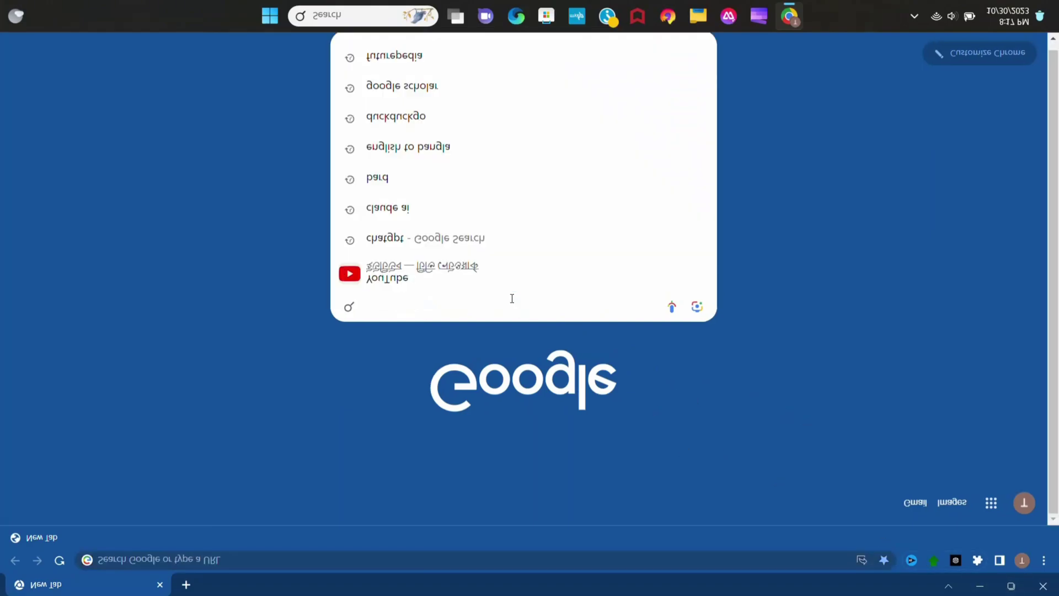
pyautogui.write('voxif')
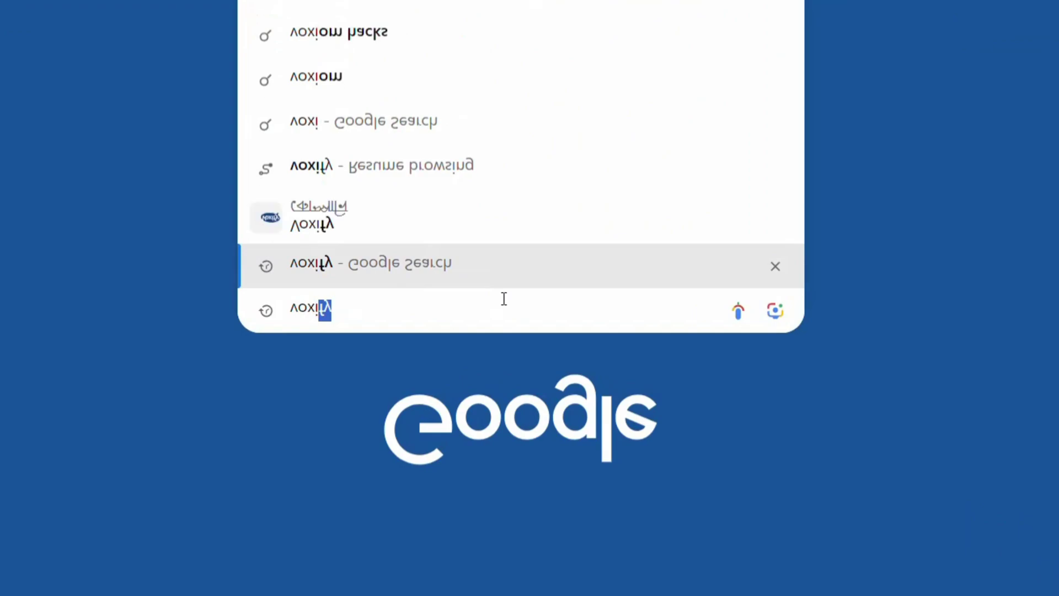
pyautogui.write('y')
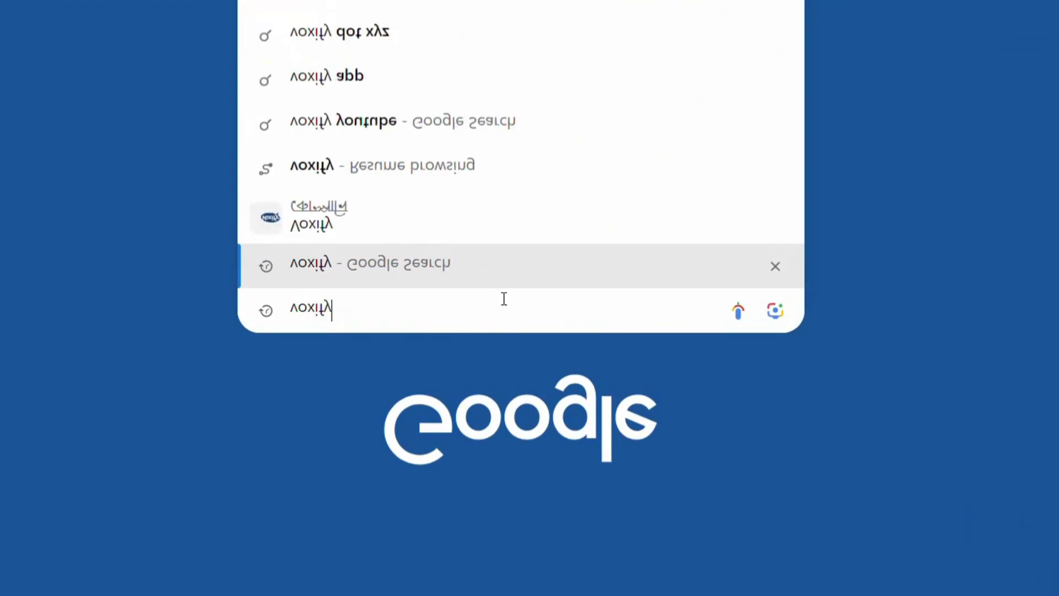
pyautogui.press('Return')
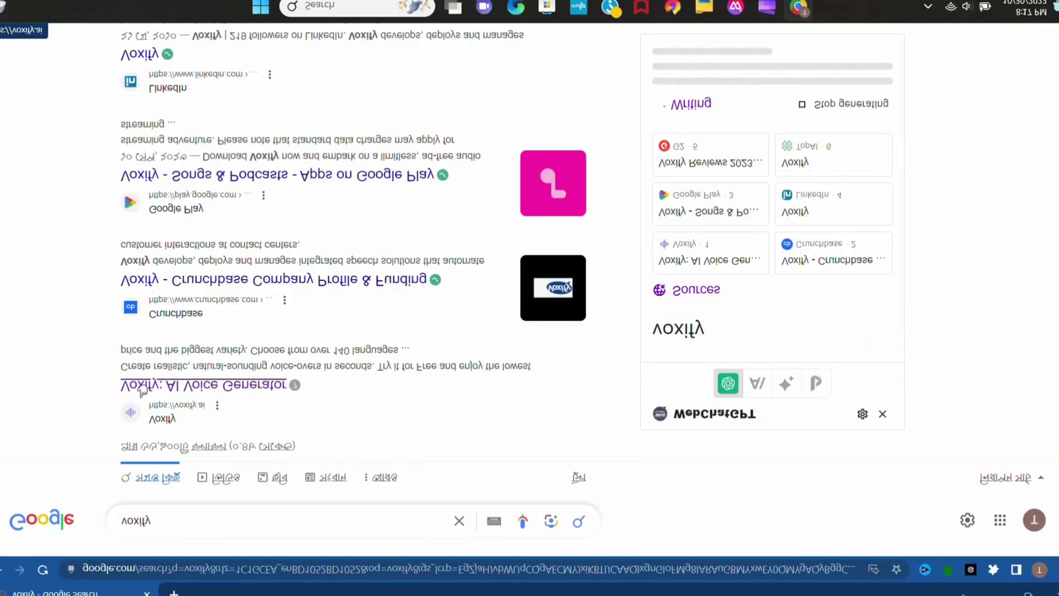
pyautogui.click(184, 379)
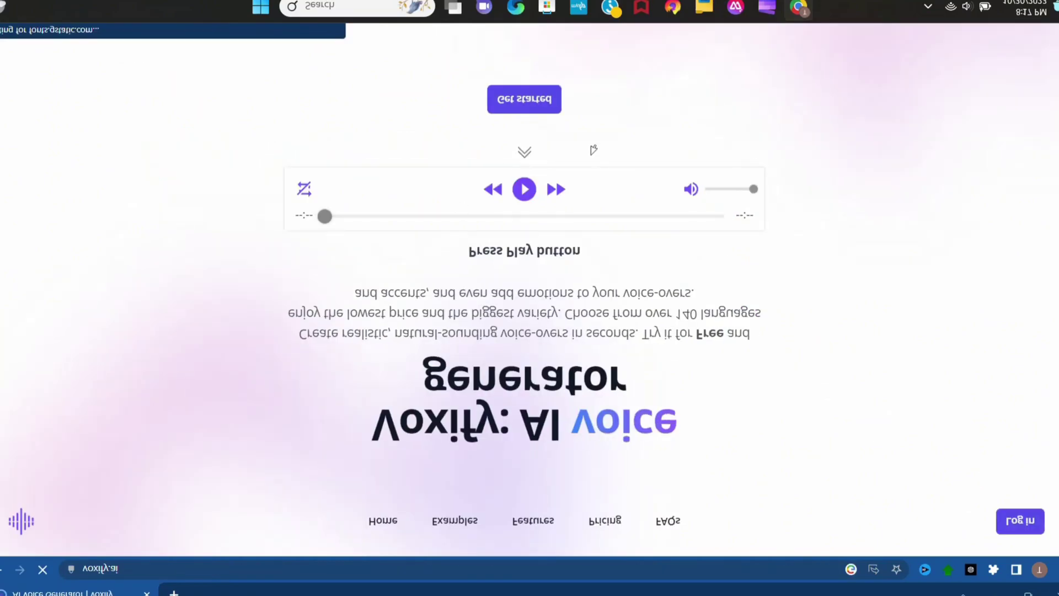
# Create a new Voxify project, delete Sara's line and erase Davis's existing text.
pyautogui.click(527, 91)
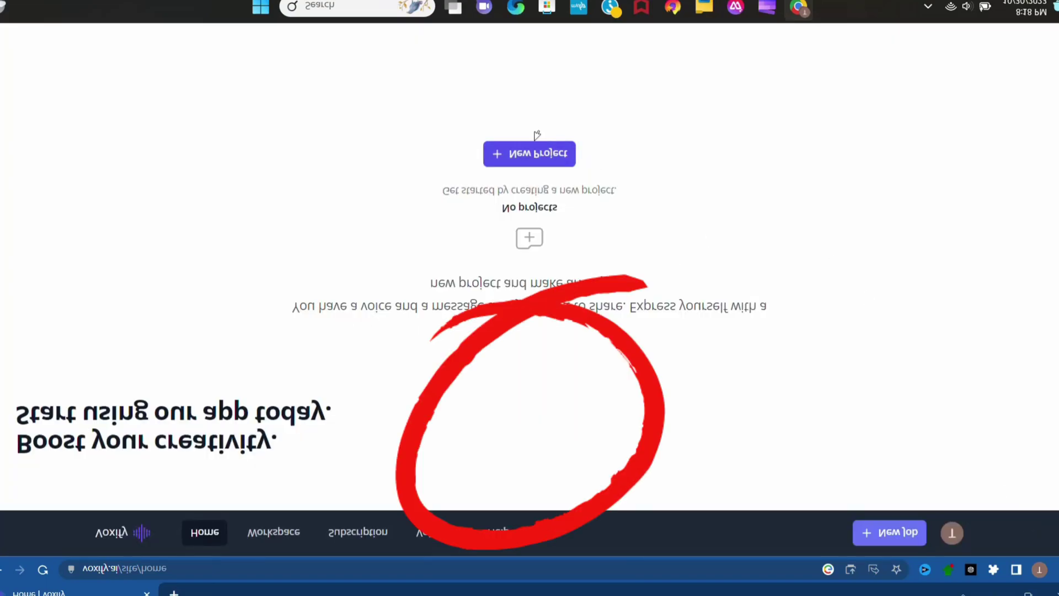
pyautogui.click(519, 144)
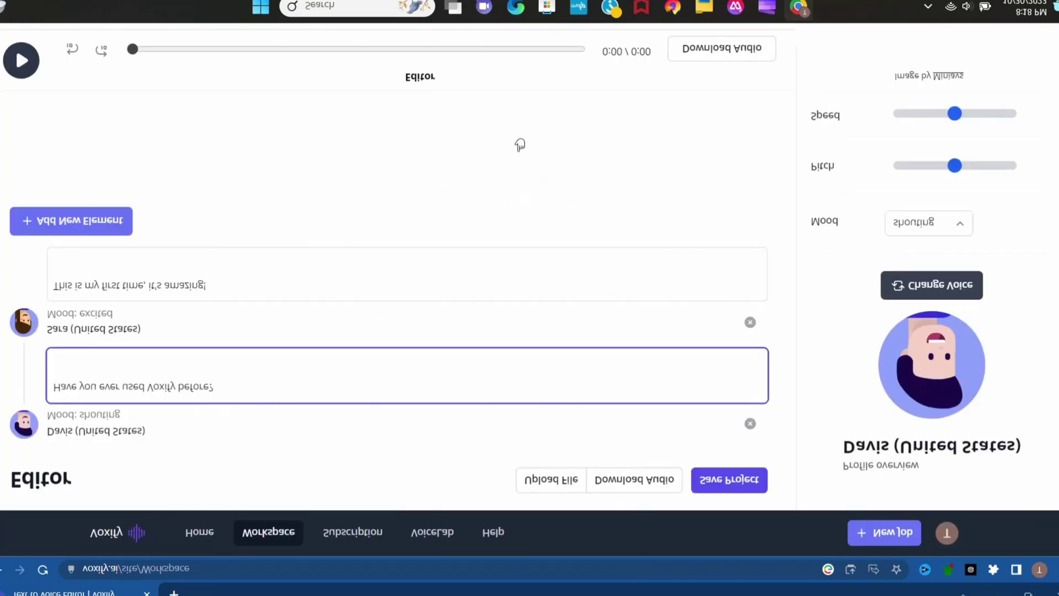
pyautogui.click(750, 322)
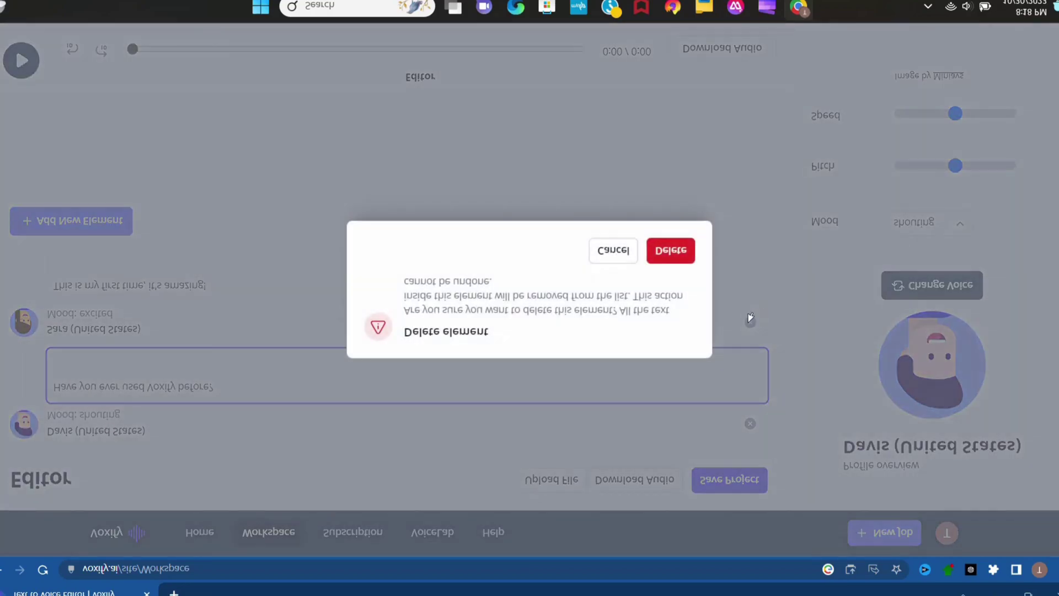
pyautogui.click(649, 244)
pyautogui.moveTo(240, 390); pyautogui.dragTo(53, 386)
pyautogui.press('BackSpace')
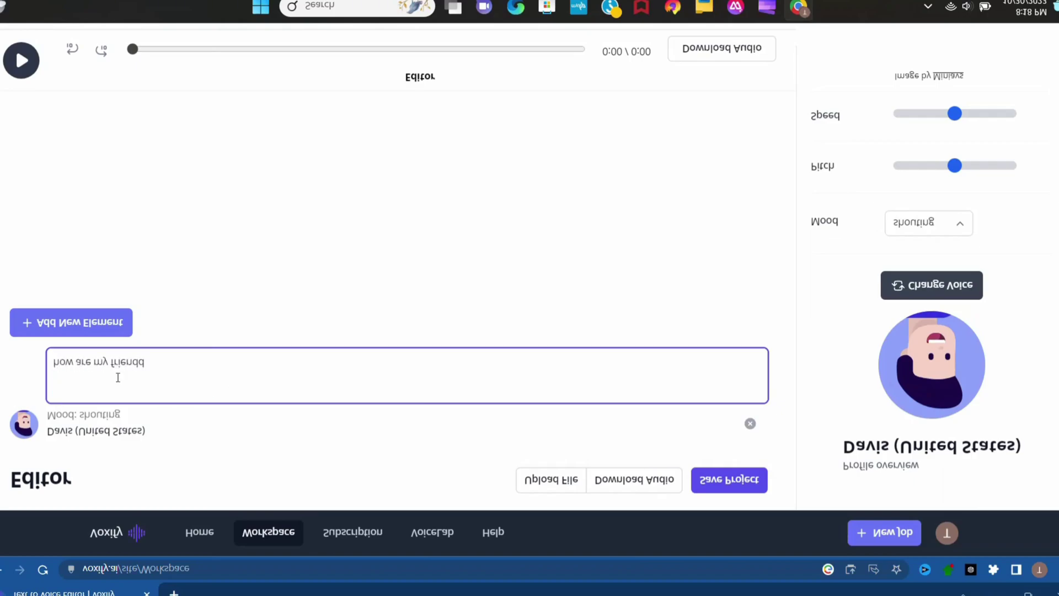
pyautogui.write('video. follow and subscribe me for more video.')
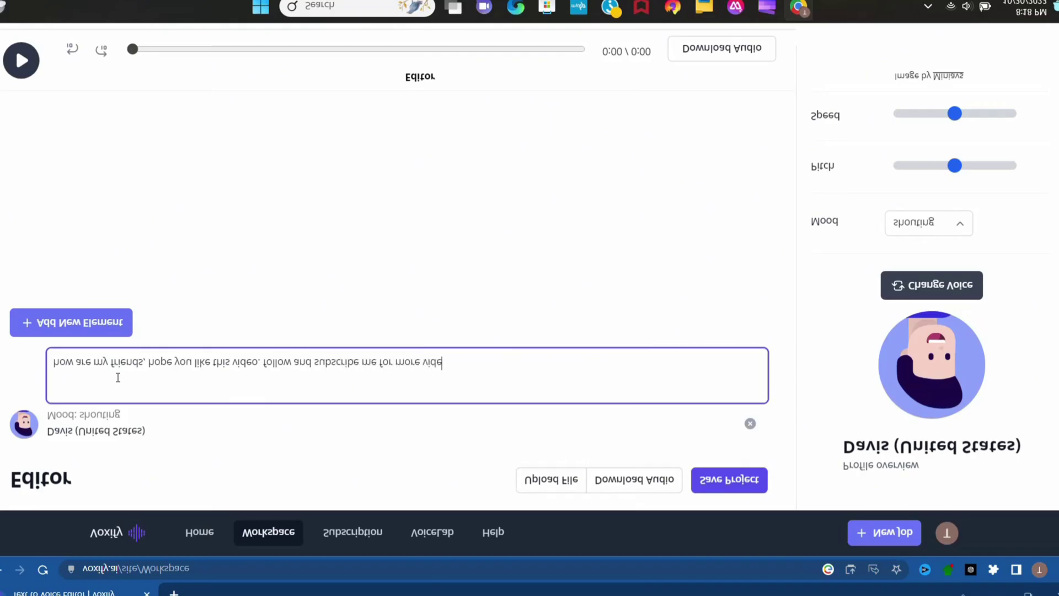
# Preview the Sara, Jason and Davis voice samples in the voice list.
pyautogui.click(923, 281)
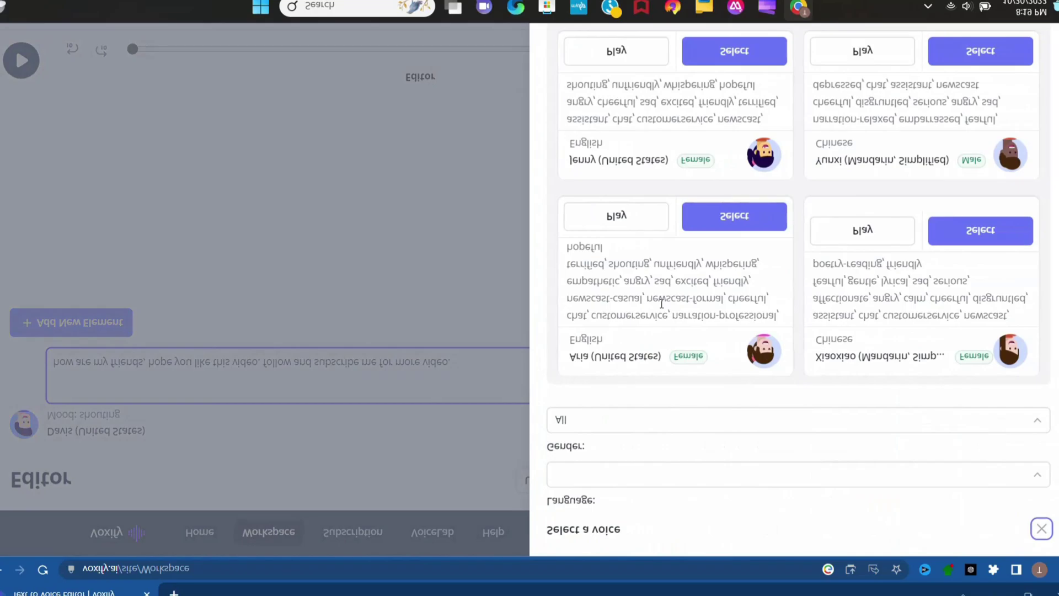
pyautogui.scroll(-2, 683, 265)
pyautogui.scroll(-2, 683, 265)
pyautogui.scroll(-2, 683, 265)
pyautogui.scroll(-2, 683, 264)
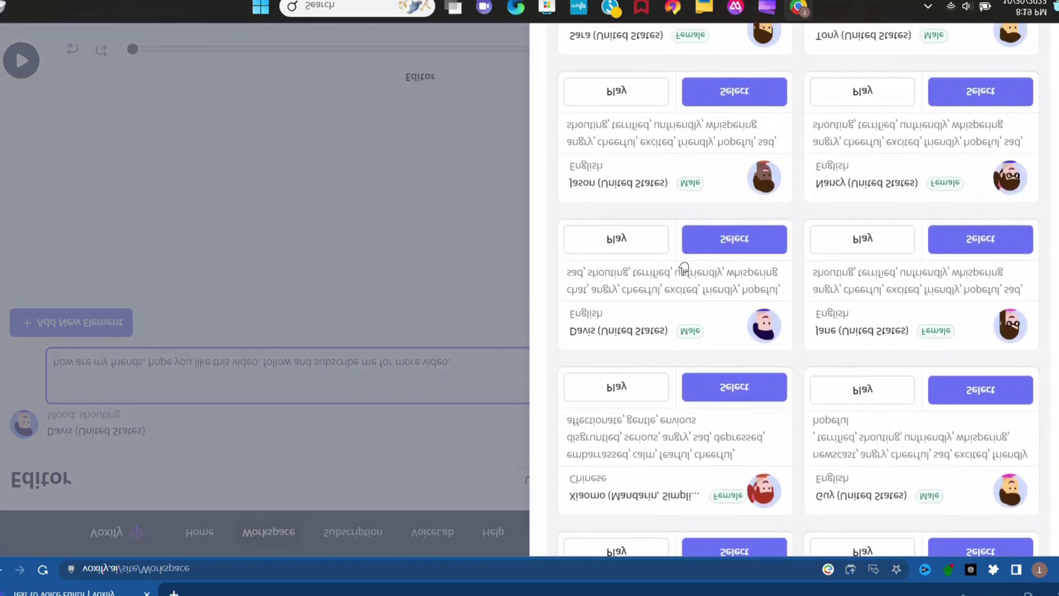
pyautogui.scroll(-2, 683, 269)
pyautogui.scroll(1, 683, 275)
pyautogui.scroll(-1, 683, 276)
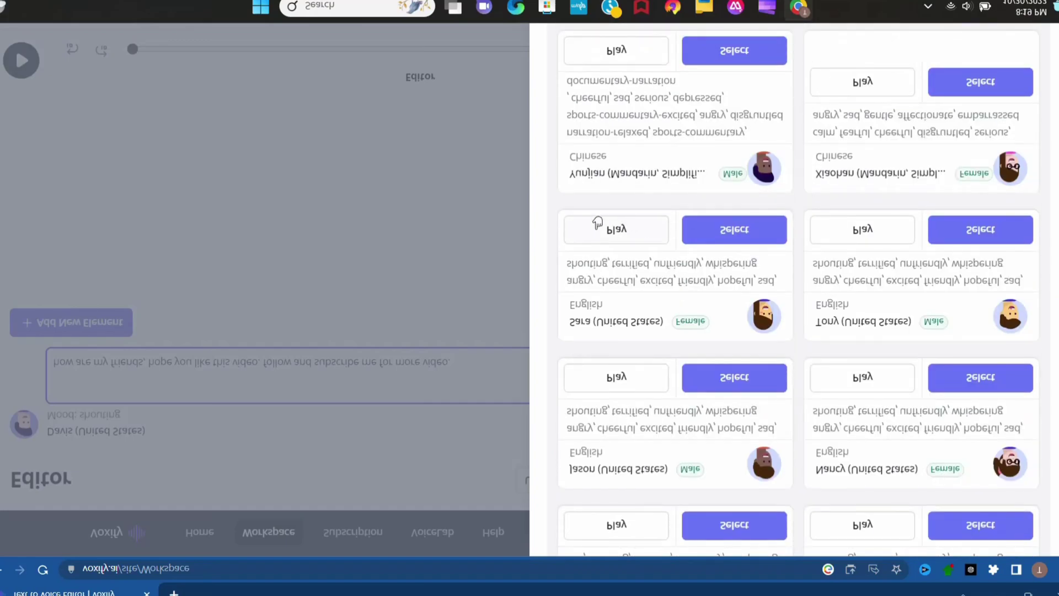
pyautogui.click(610, 223)
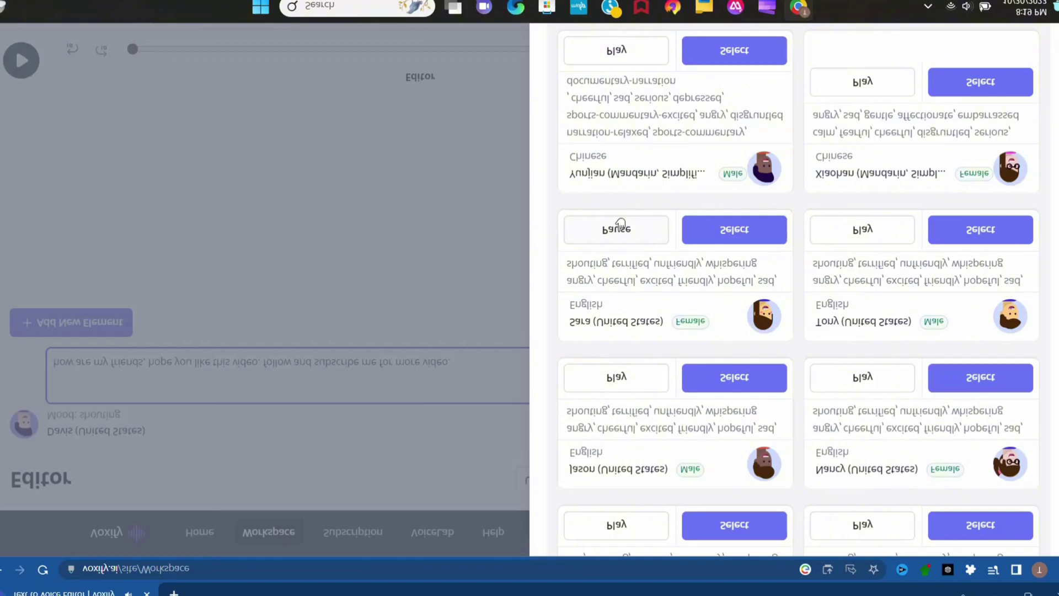
pyautogui.scroll(1, 621, 224)
pyautogui.scroll(1, 621, 225)
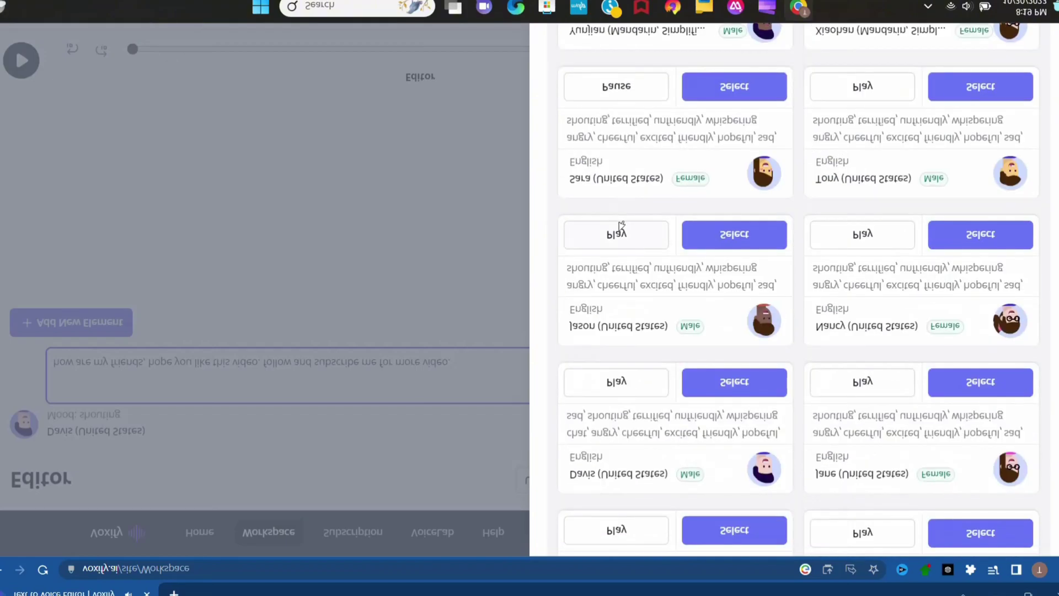
pyautogui.click(662, 78)
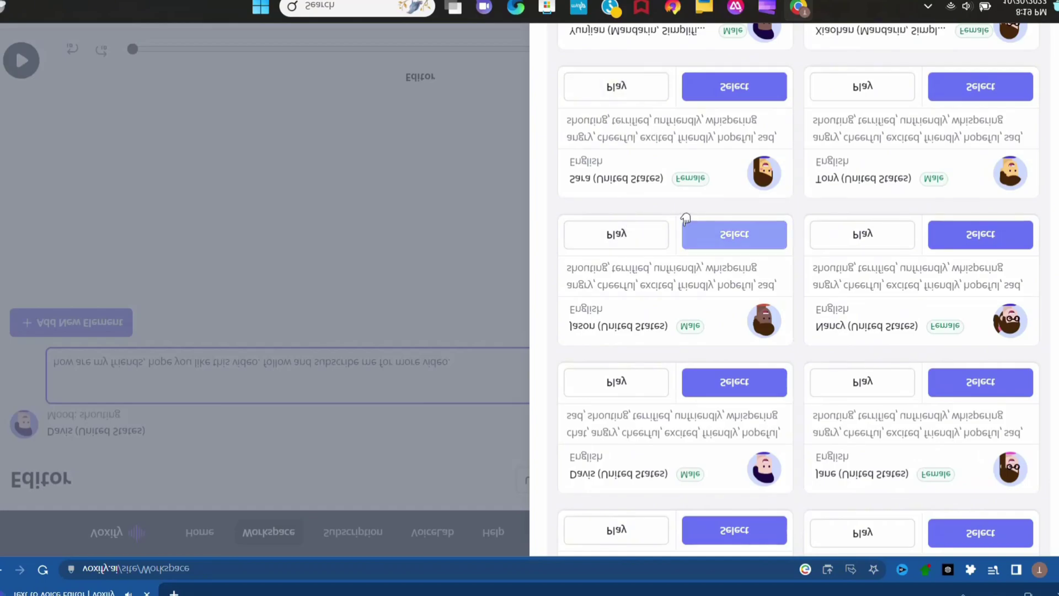
pyautogui.click(648, 222)
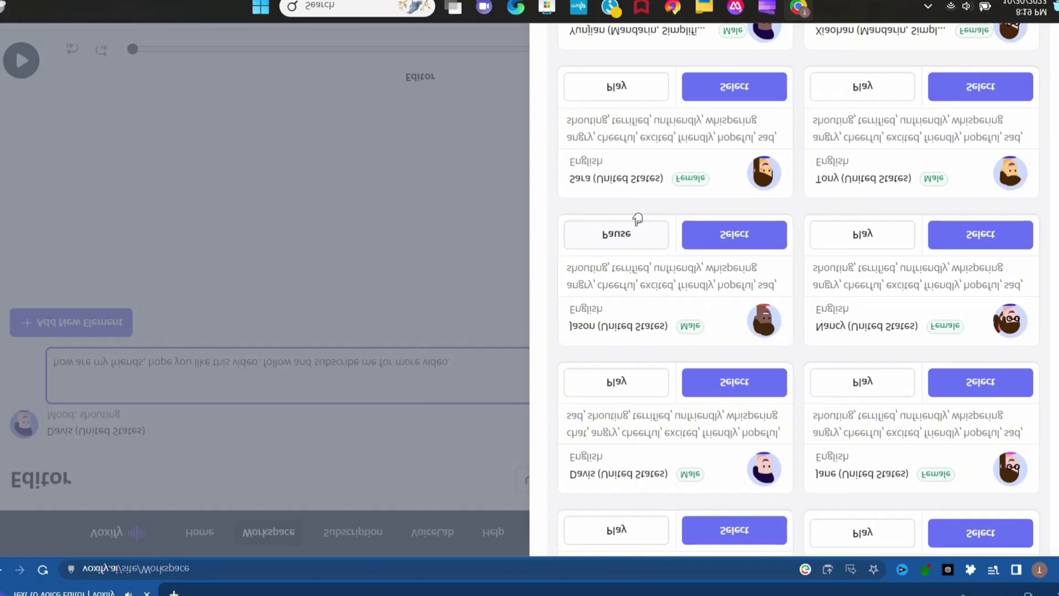
pyautogui.press('XF86AudioLowerVolume')
pyautogui.click(625, 372)
pyautogui.scroll(-1, 626, 364)
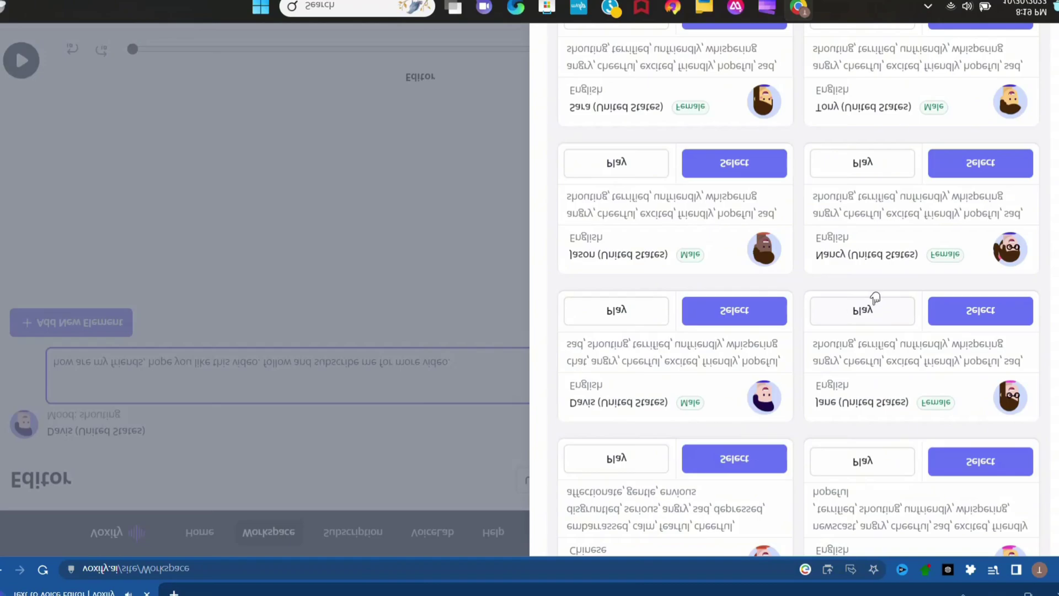
pyautogui.scroll(3, 875, 298)
# Give the line Jenny's voice with a cheerful mood, and open a new browser tab.
pyautogui.click(894, 216)
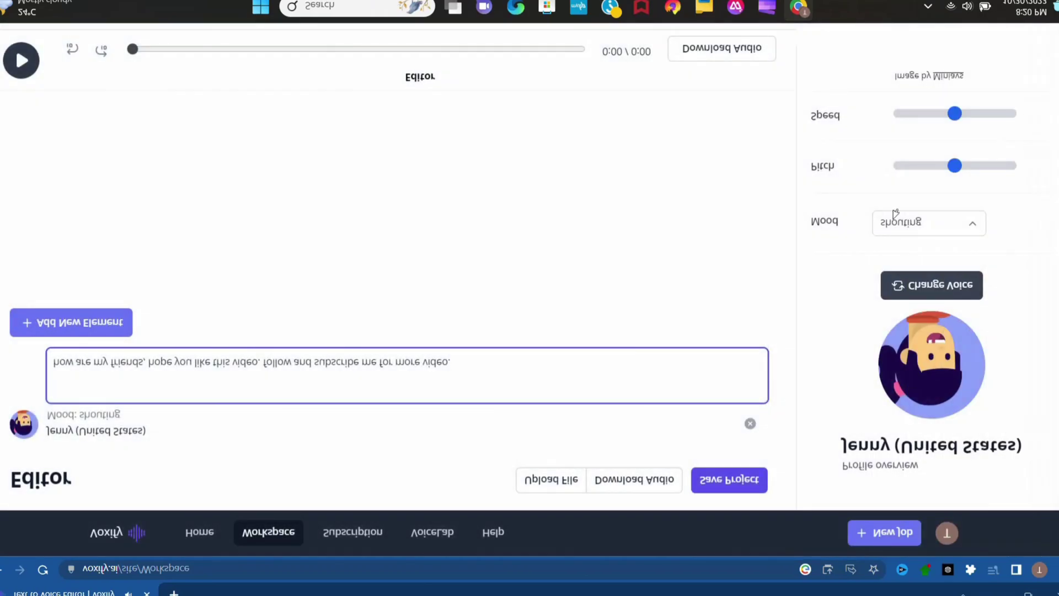
pyautogui.click(927, 220)
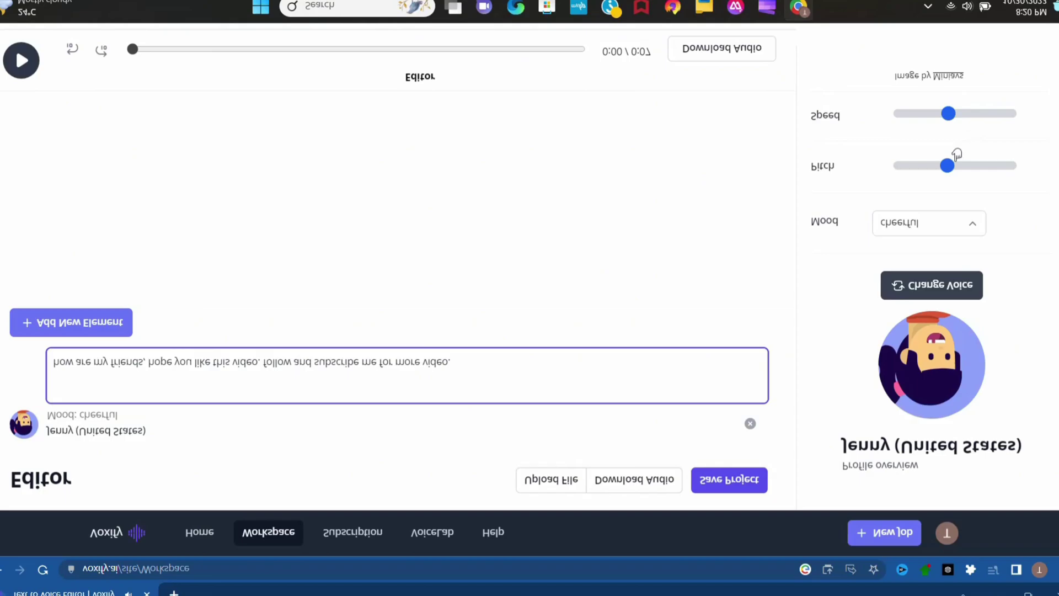
pyautogui.click(175, 591)
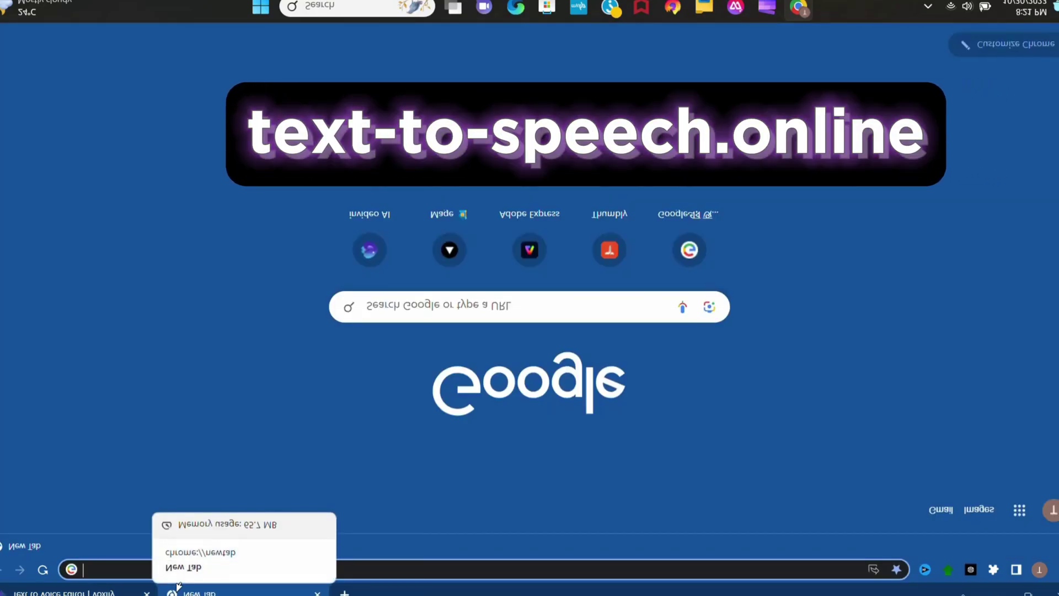
# Search Google for 'text to speech online'.
pyautogui.click(444, 306)
pyautogui.write('text')
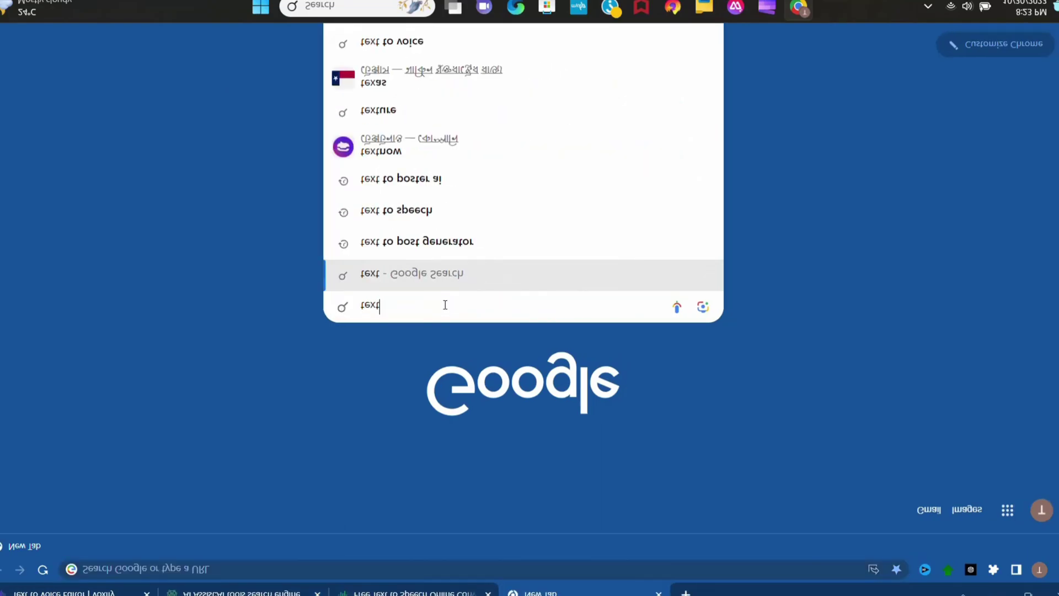
pyautogui.write(' to speech o')
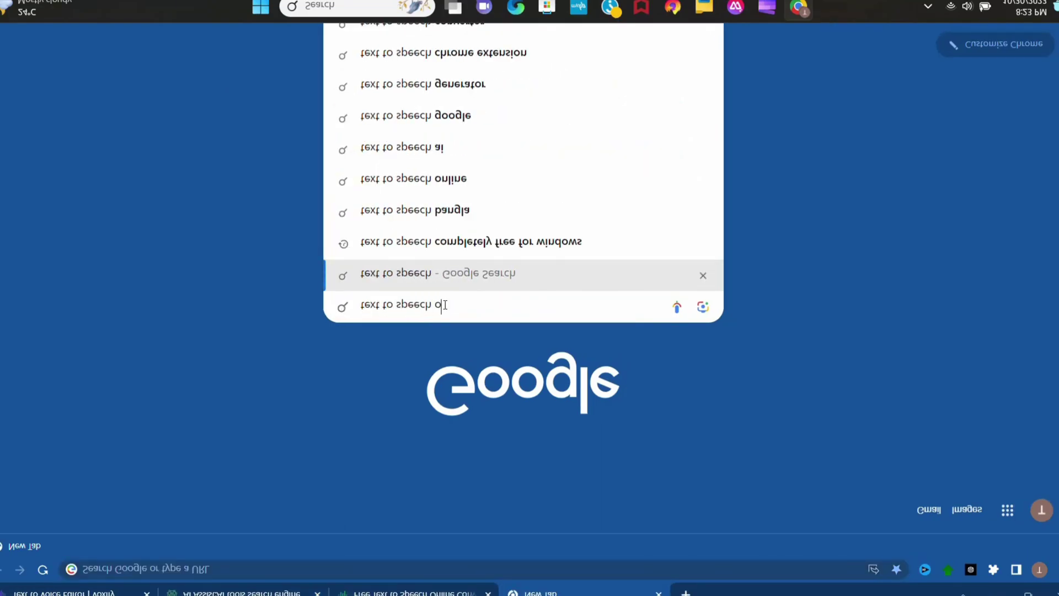
pyautogui.write('nline')
pyautogui.press('Return')
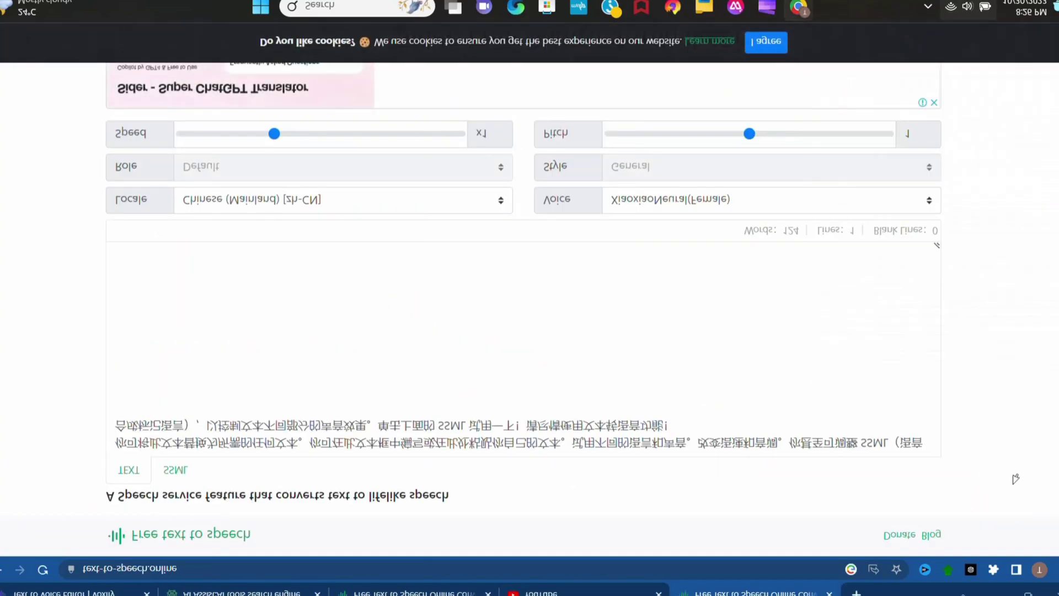
# Clear the sample Chinese text and set the locale to English (United States).
pyautogui.moveTo(683, 421); pyautogui.dragTo(31, 431)
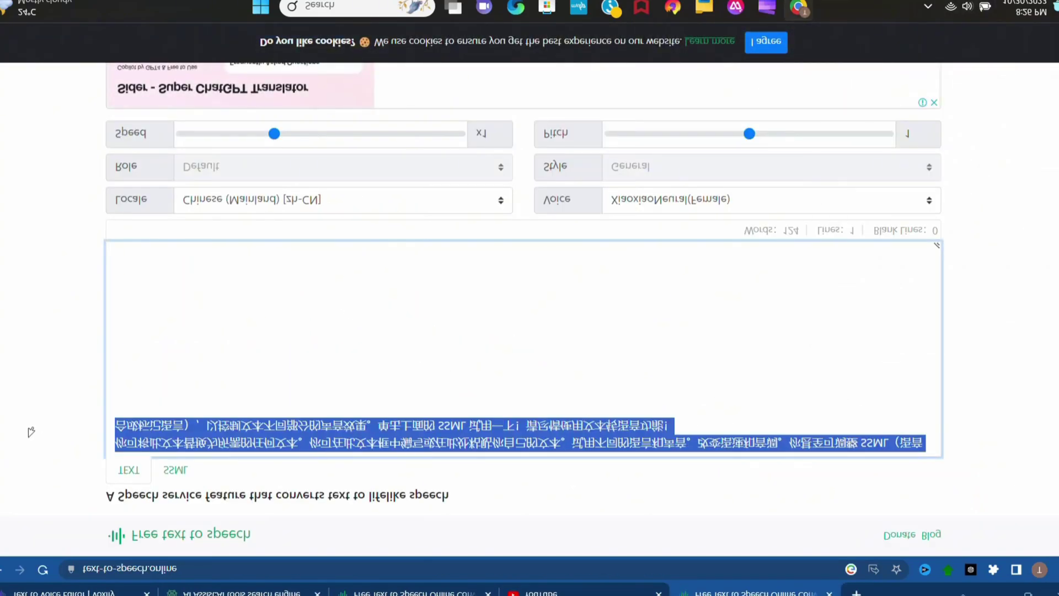
pyautogui.press('BackSpace')
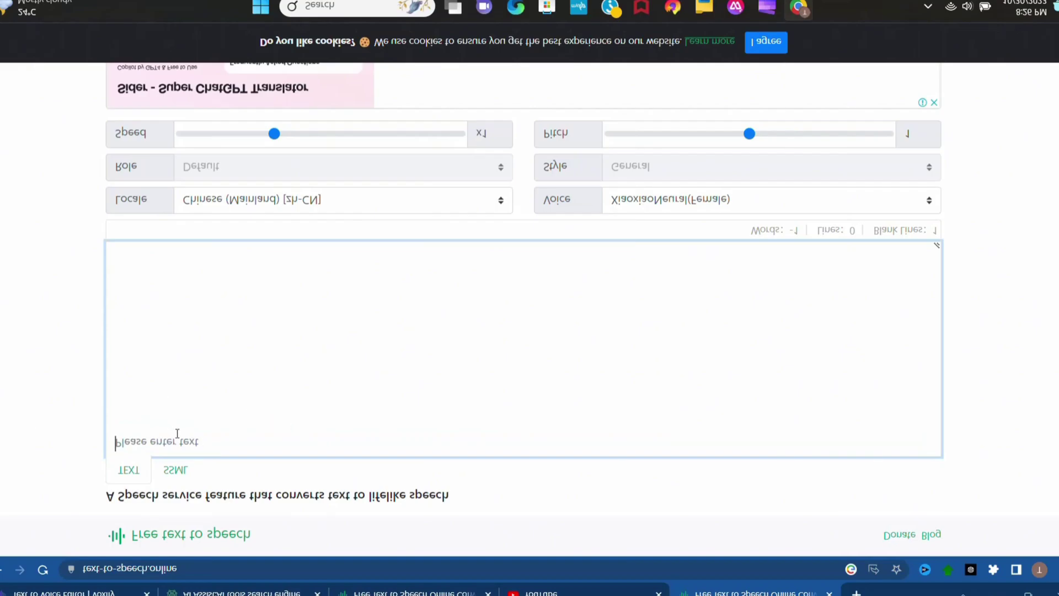
pyautogui.write('hey guysi hope this video will help you, comment and share you get any benefits from this video')
pyautogui.click(441, 190)
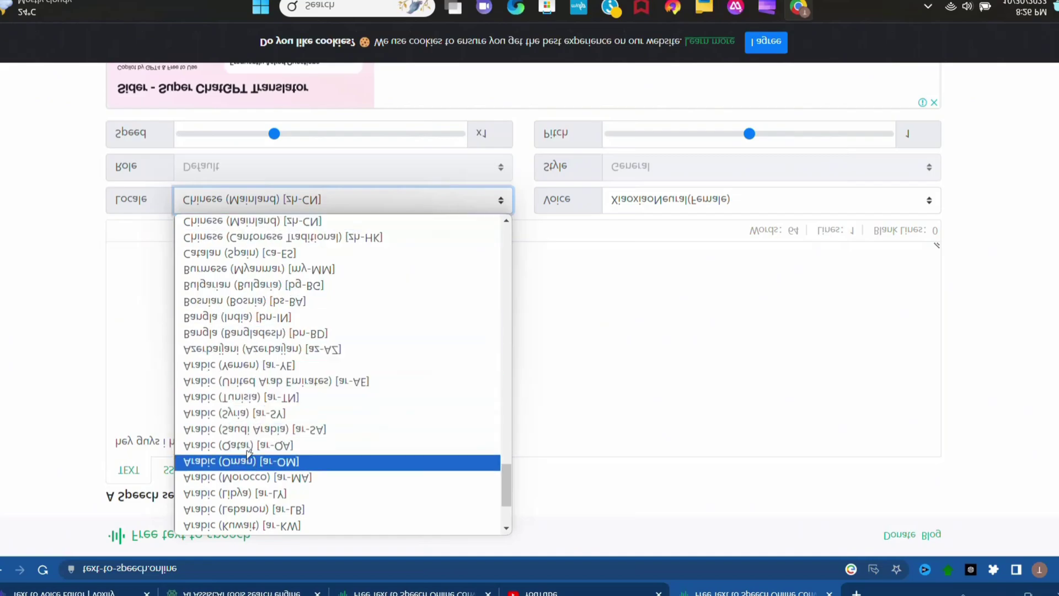
pyautogui.scroll(-3, 247, 448)
pyautogui.scroll(-3, 246, 440)
pyautogui.scroll(-3, 246, 434)
pyautogui.scroll(-3, 247, 428)
pyautogui.scroll(5, 249, 426)
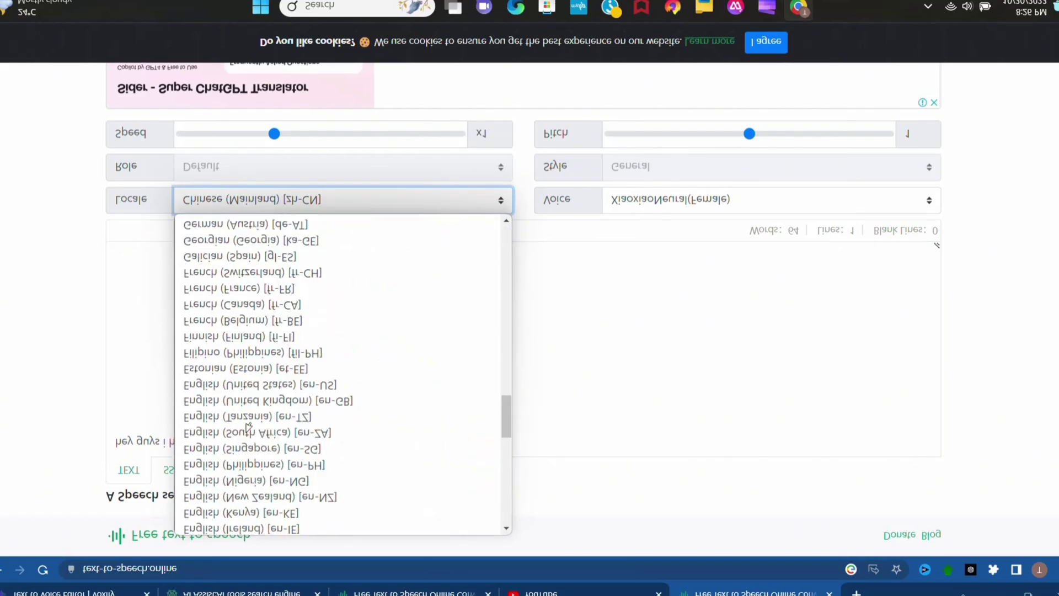
pyautogui.scroll(1, 252, 397)
pyautogui.click(261, 373)
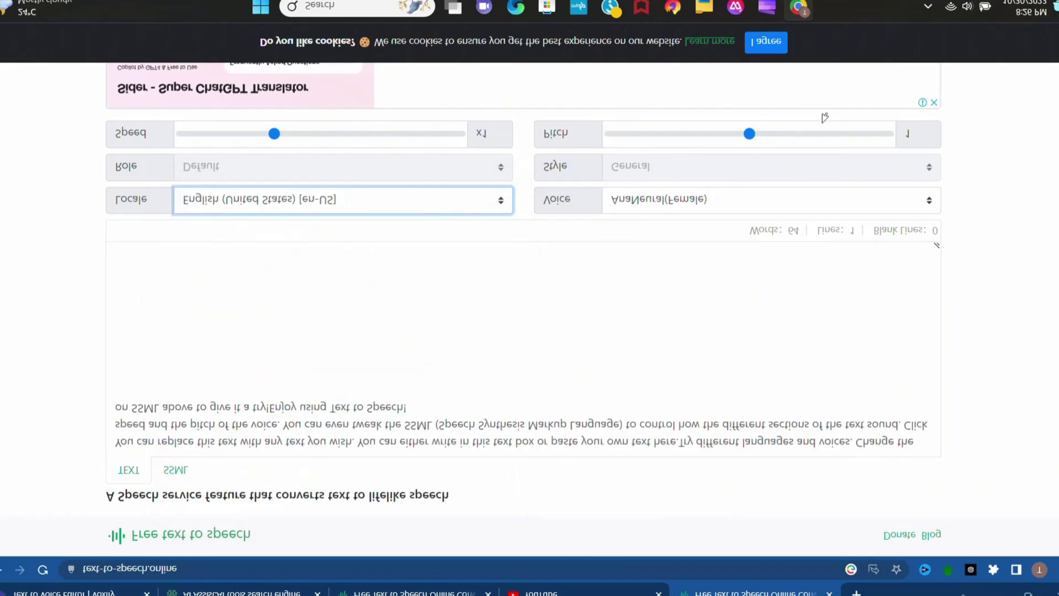
pyautogui.click(783, 189)
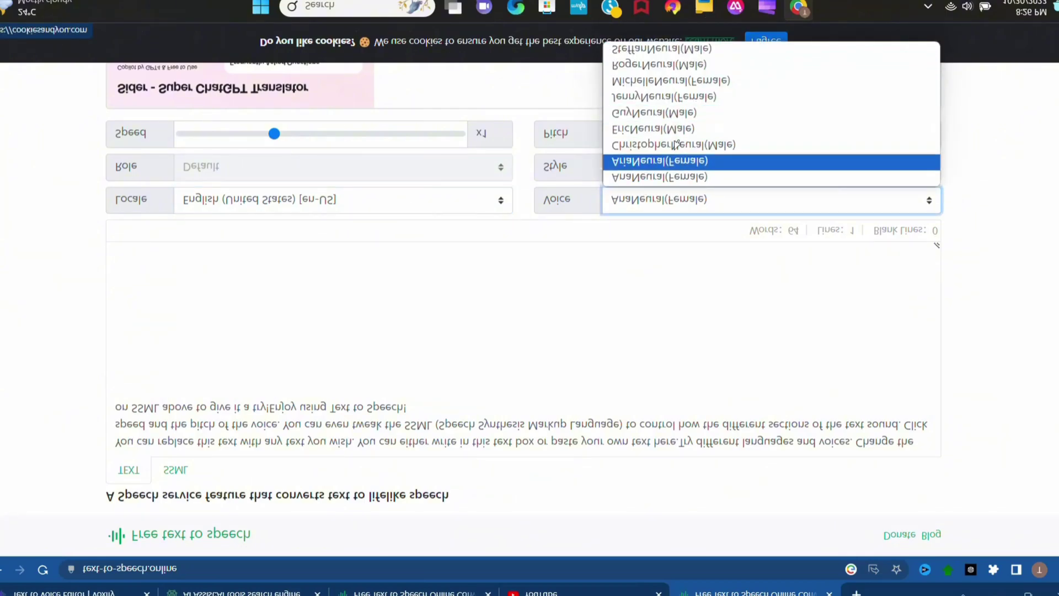
# Choose ChristopherNeural (Male), set pitch 0.92 and speed x1.13, and download the audio.
pyautogui.click(671, 160)
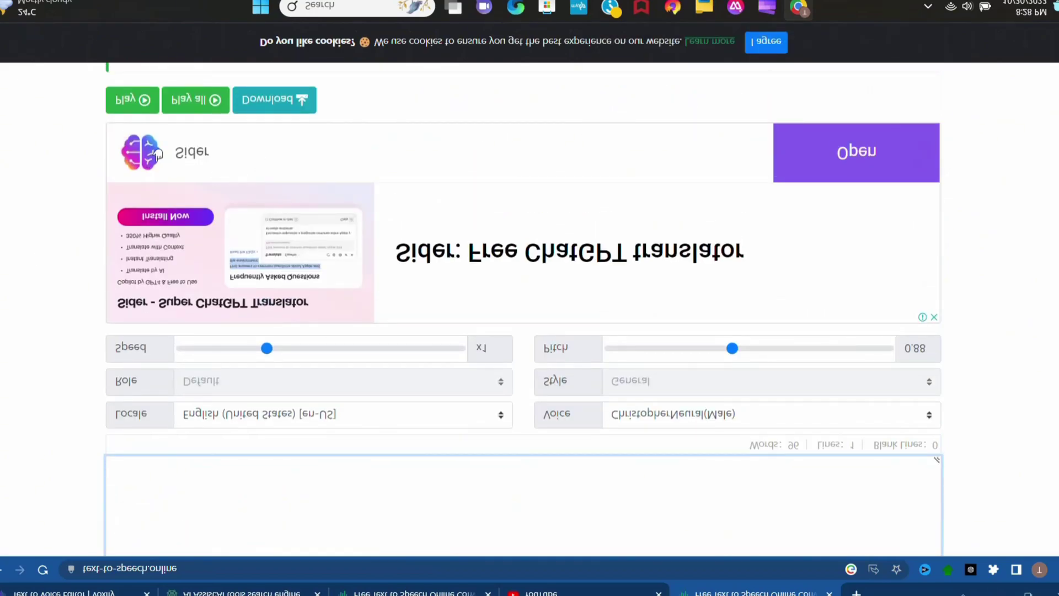
pyautogui.scroll(1, 157, 129)
pyautogui.scroll(1, 189, 155)
pyautogui.scroll(3, 698, 277)
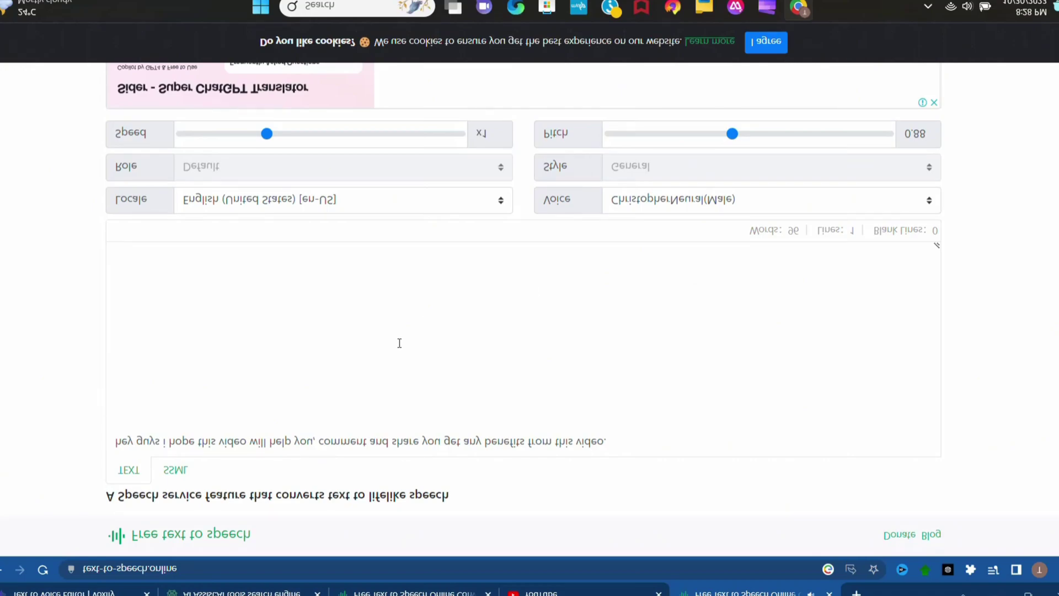
pyautogui.scroll(-2, 400, 342)
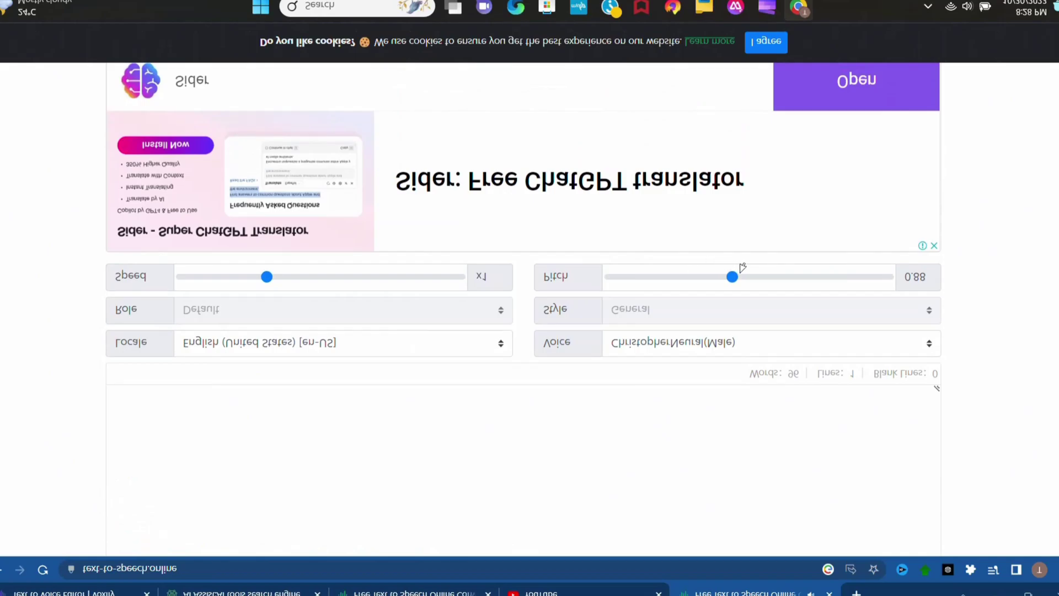
pyautogui.click(744, 273)
pyautogui.moveTo(742, 273); pyautogui.dragTo(737, 275)
pyautogui.click(286, 277)
pyautogui.scroll(2, 287, 277)
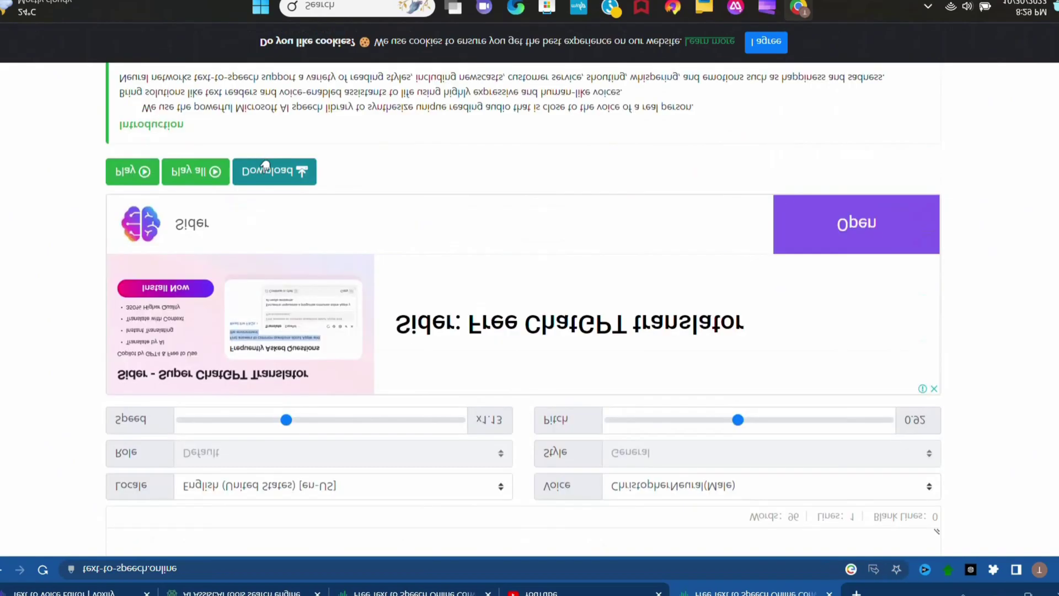
pyautogui.click(285, 161)
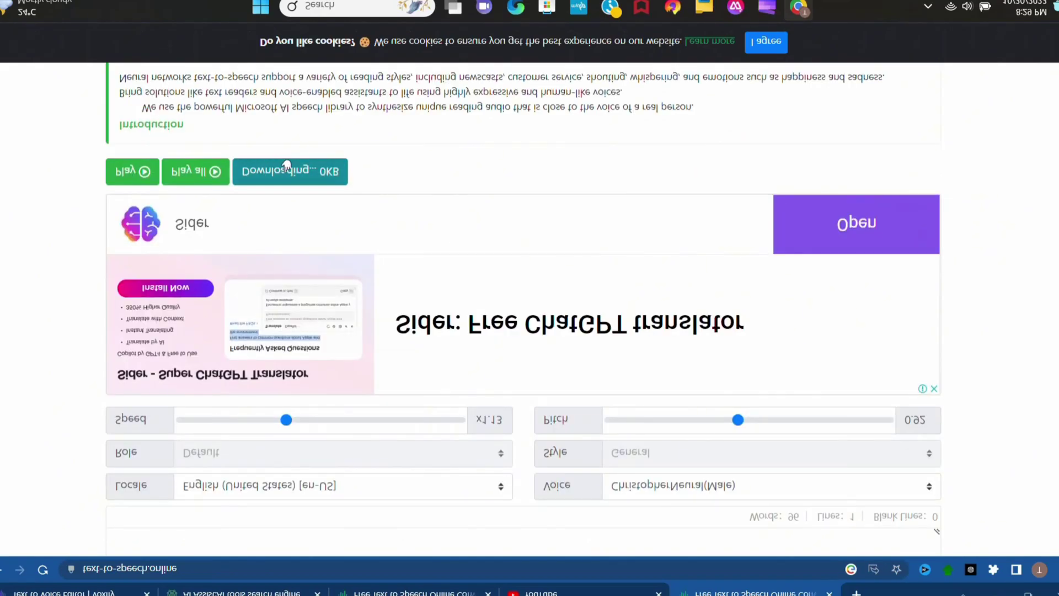
# Search Google for 'audyo' in a new tab and open the Audyo site.
pyautogui.hotkey('ctrl', 't')
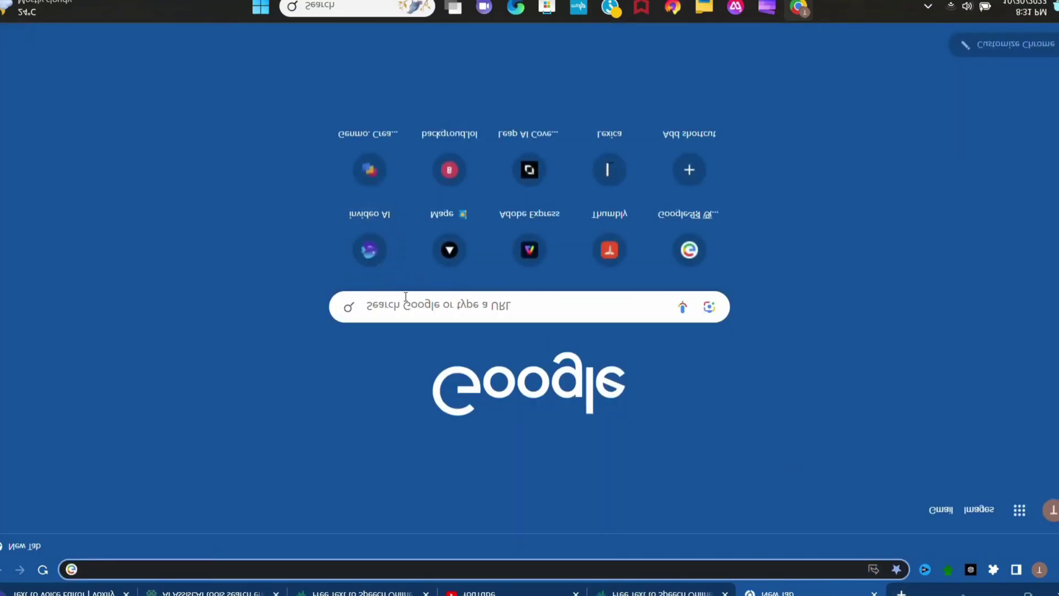
pyautogui.click(406, 302)
pyautogui.write('au')
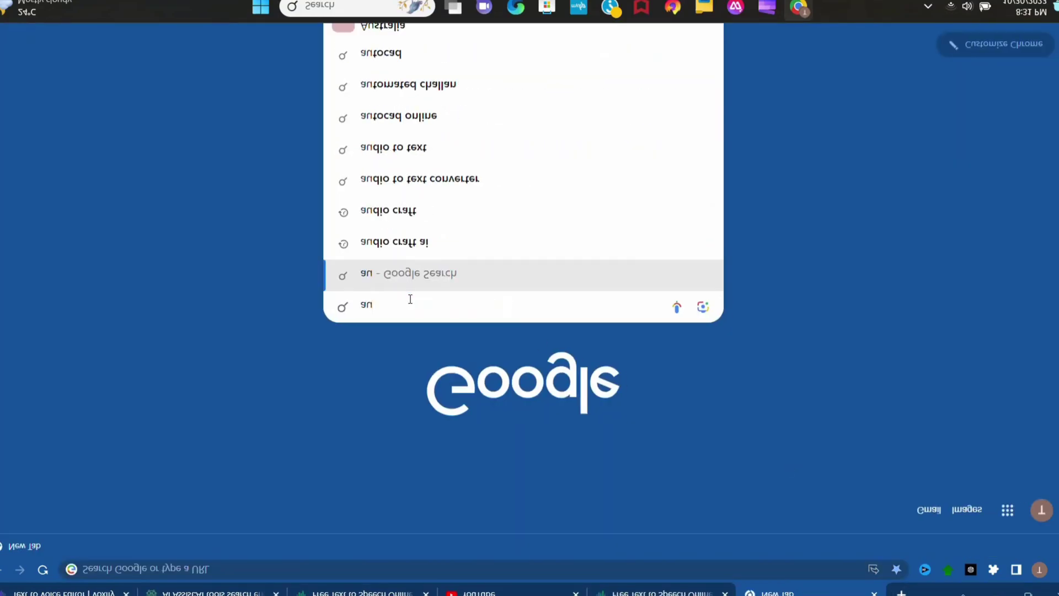
pyautogui.write('dy')
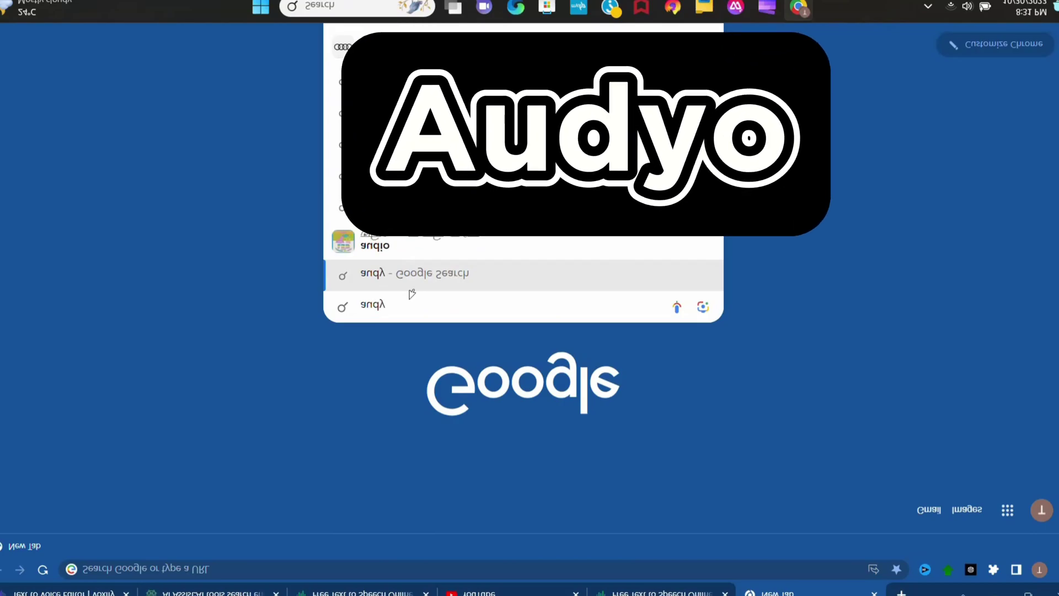
pyautogui.write('o')
pyautogui.press('Return')
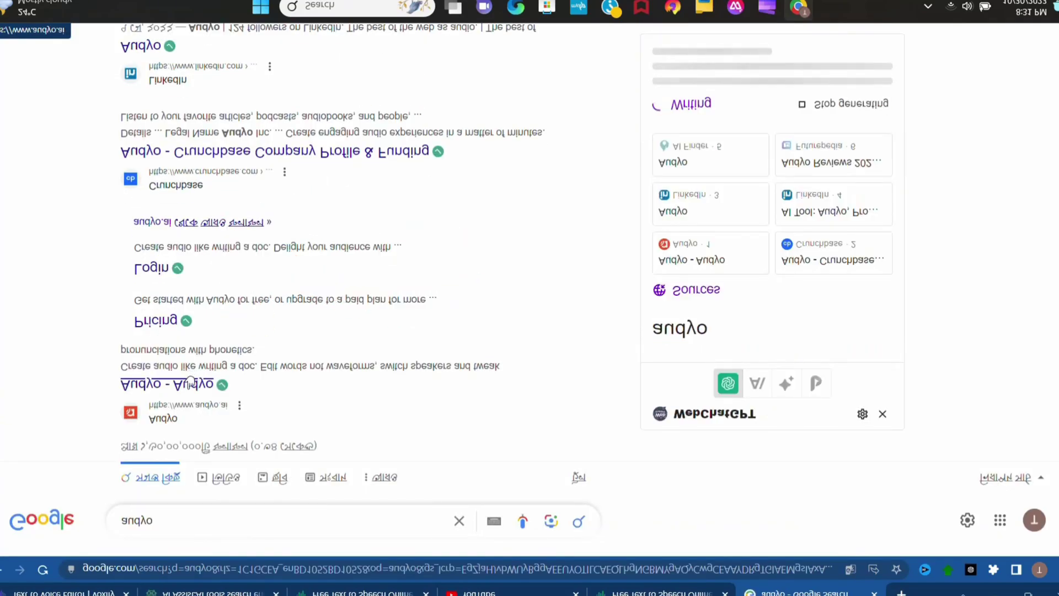
pyautogui.click(190, 383)
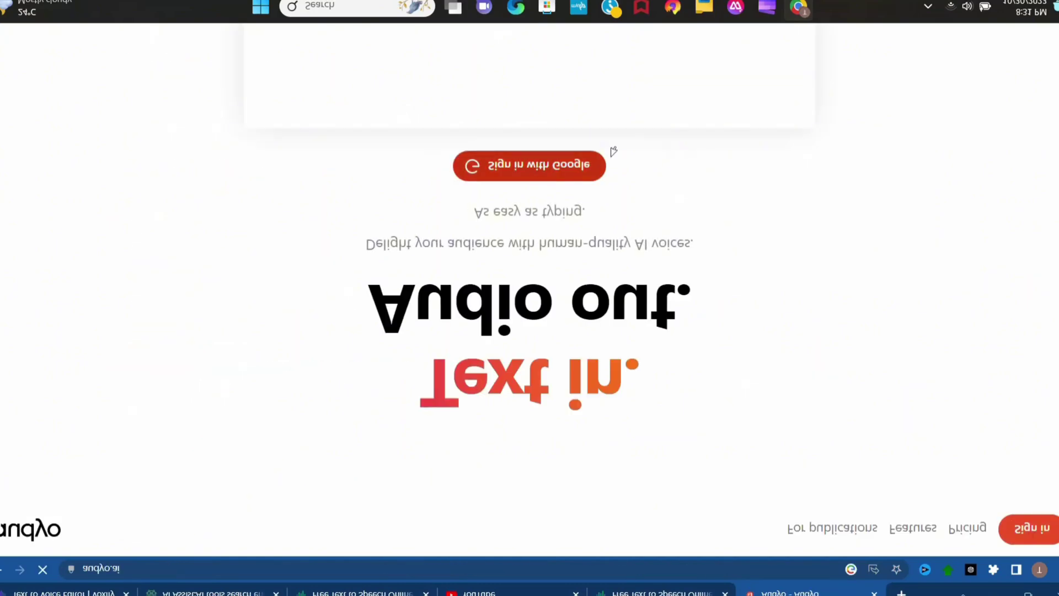
# Sign in to Audyo with Google and start typing in the empty script block.
pyautogui.click(555, 162)
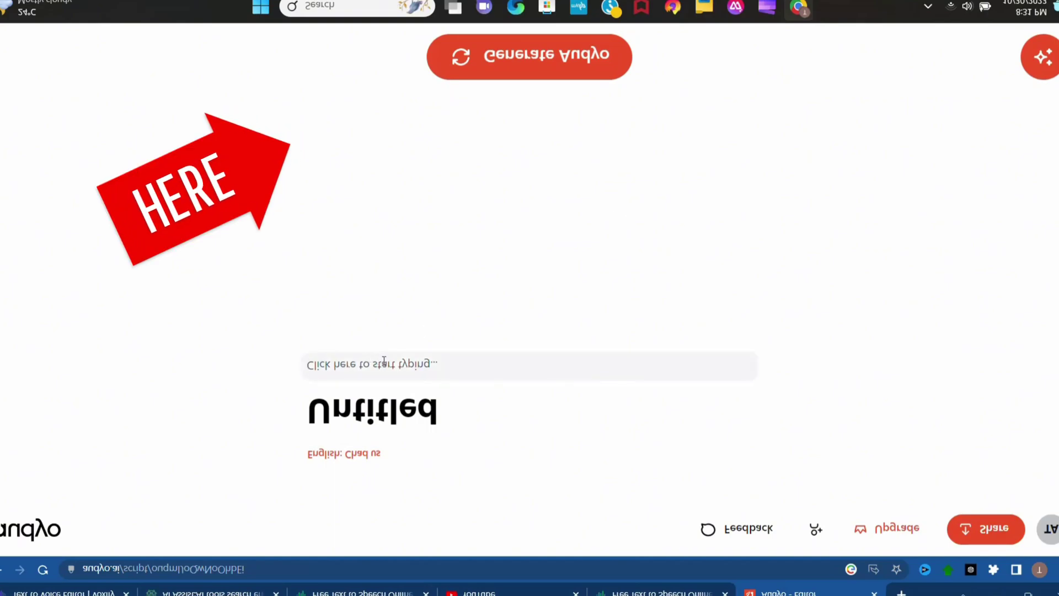
pyautogui.click(385, 364)
pyautogui.write('The cat is beautiful. it should get more care from the owner.')
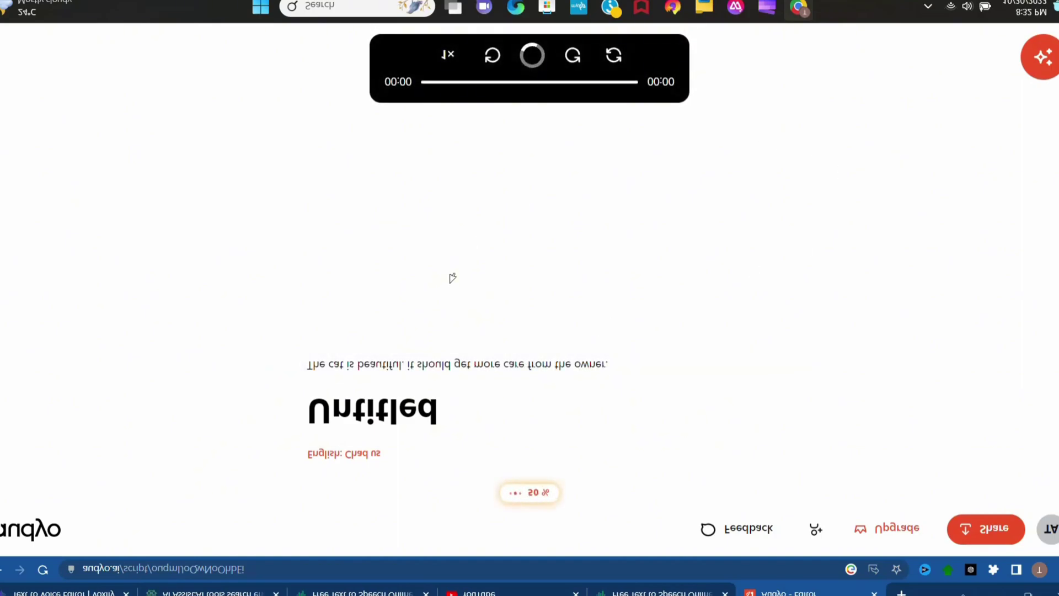
# Preview the Kate us, Ethan gb and Emily ie voices, then apply Emily ie.
pyautogui.click(377, 451)
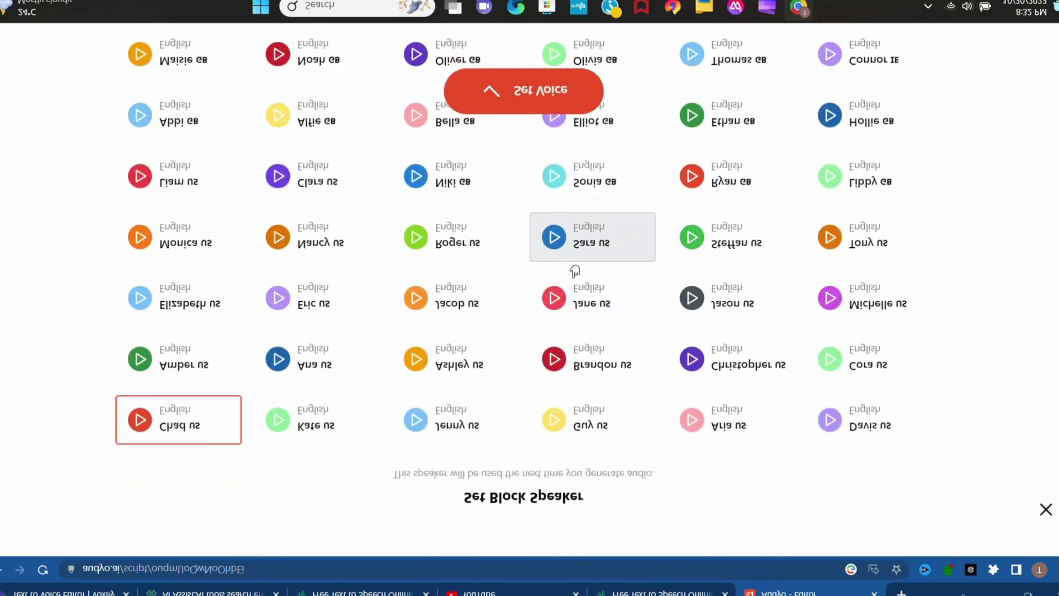
pyautogui.click(279, 414)
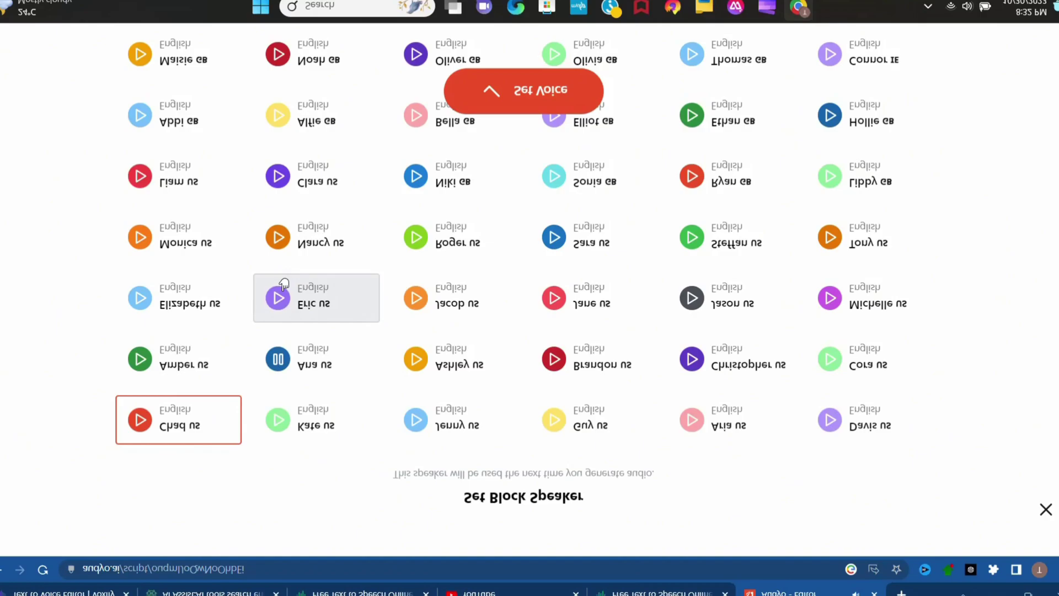
pyautogui.scroll(2, 357, 296)
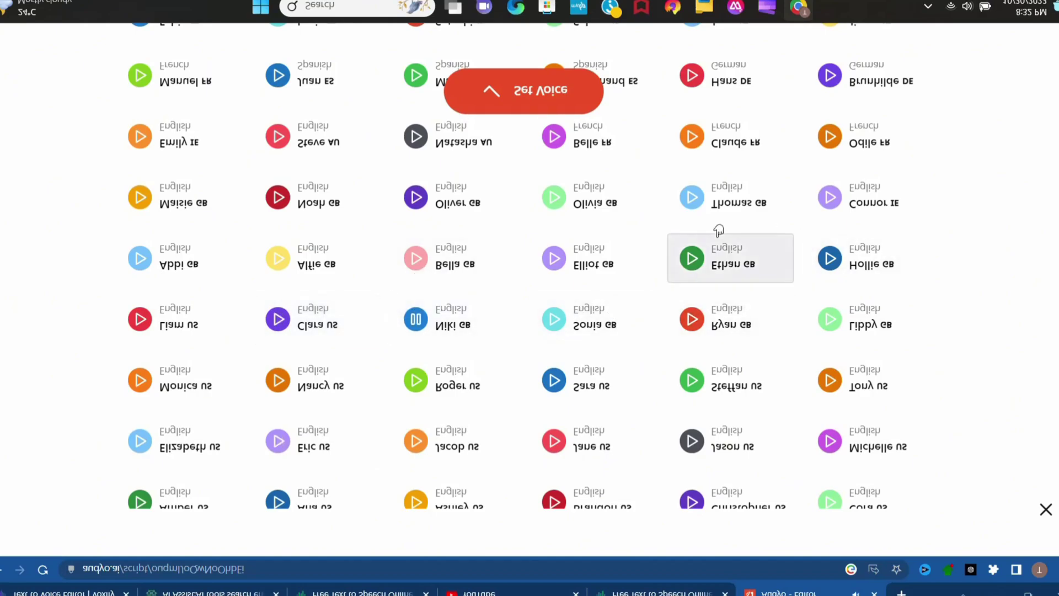
pyautogui.click(692, 257)
pyautogui.scroll(2, 619, 238)
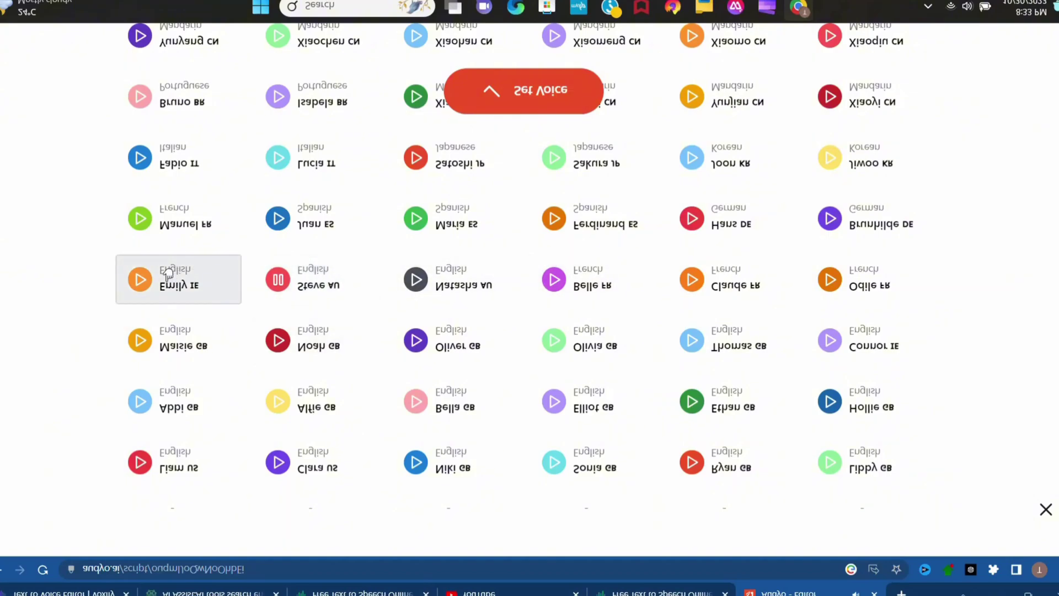
pyautogui.click(140, 278)
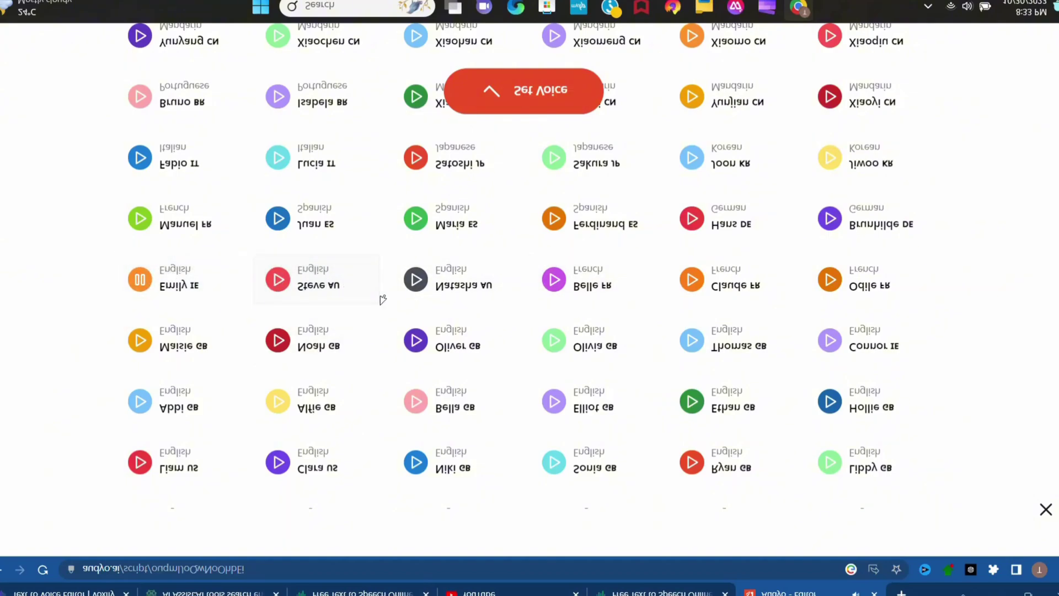
pyautogui.scroll(2, 378, 298)
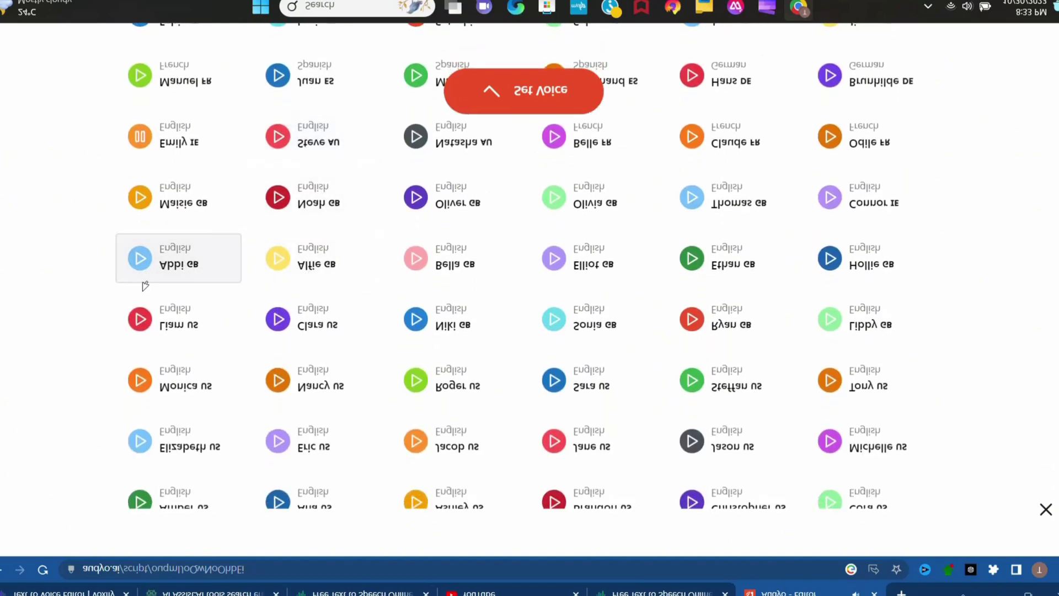
pyautogui.click(257, 306)
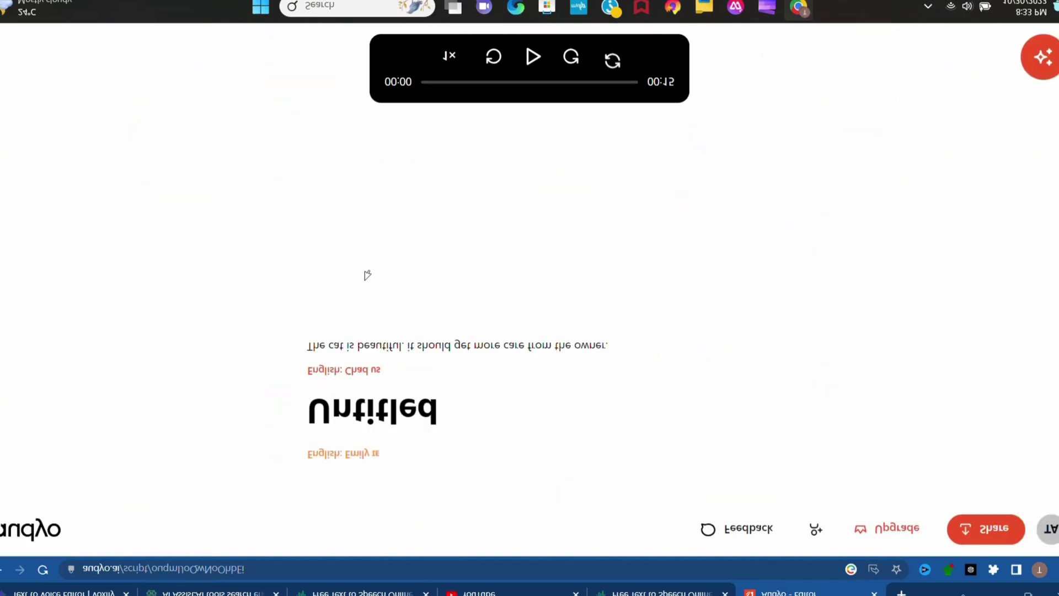
# Play the 15-second Audyo script audio in the top player.
pyautogui.click(536, 54)
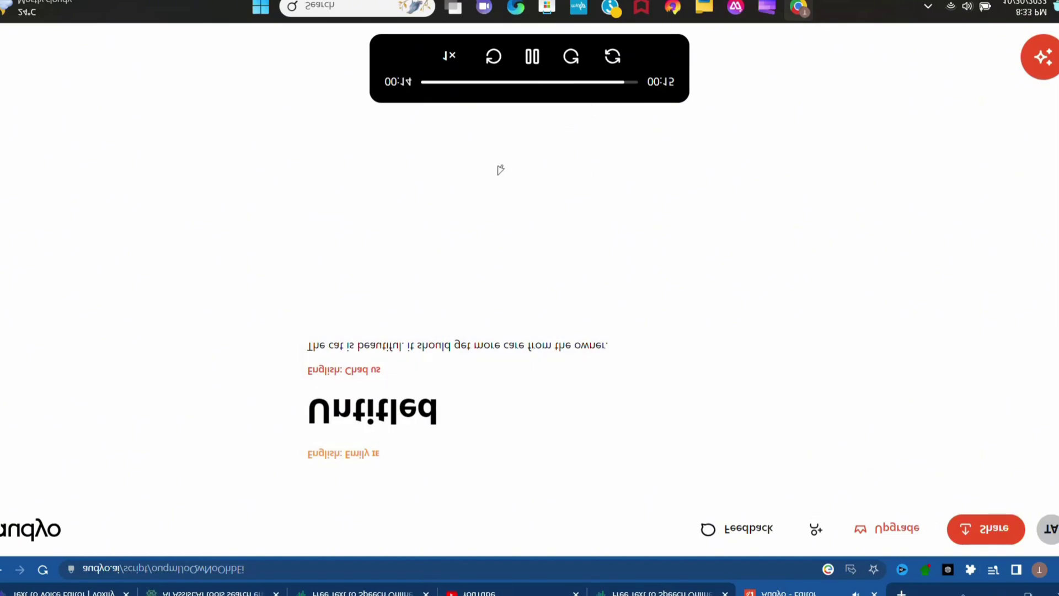
# Download the Audyo audio at 1x speed with Video as the intended use.
pyautogui.click(997, 526)
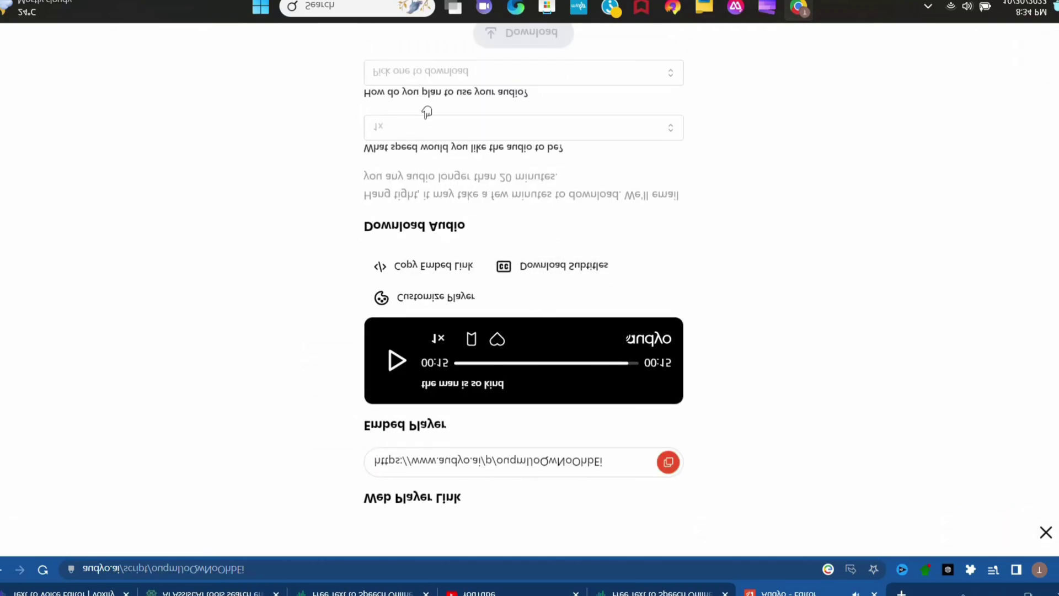
pyautogui.scroll(-1, 444, 146)
pyautogui.click(441, 142)
pyautogui.click(381, 276)
pyautogui.click(528, 87)
pyautogui.scroll(-2, 443, 176)
pyautogui.click(420, 177)
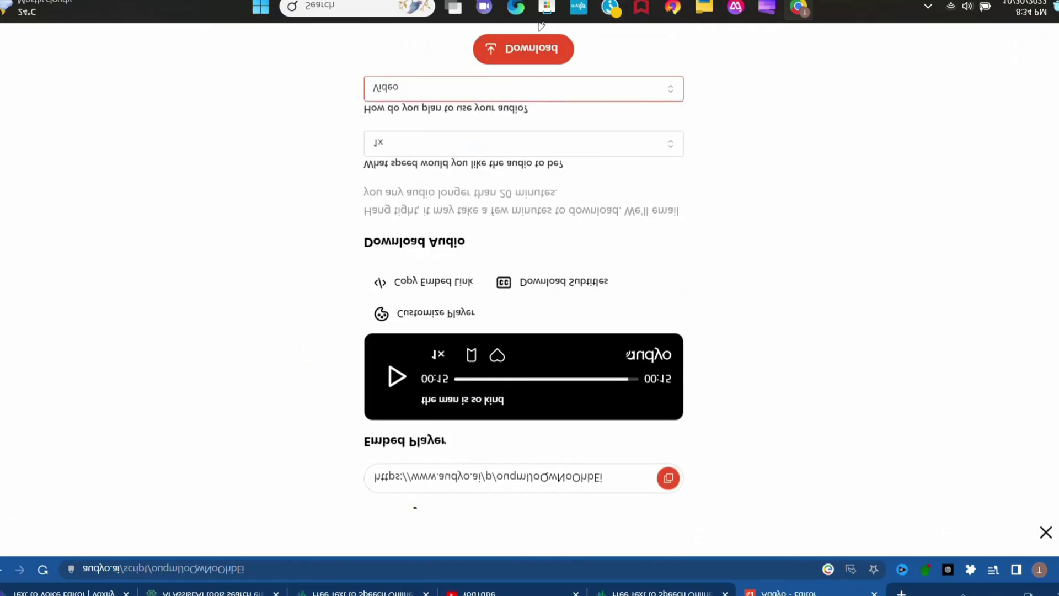
pyautogui.click(531, 48)
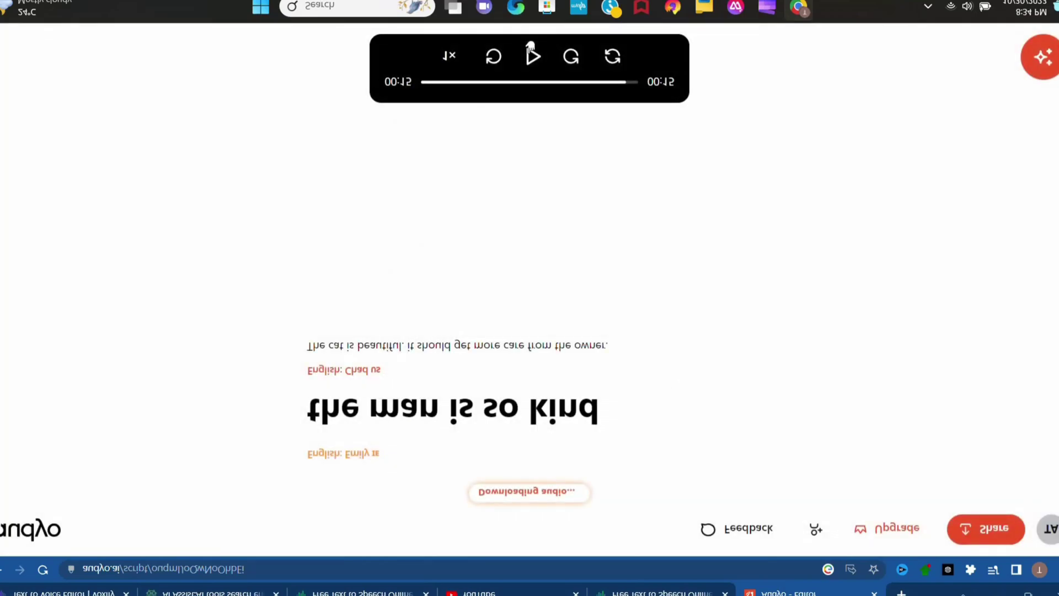